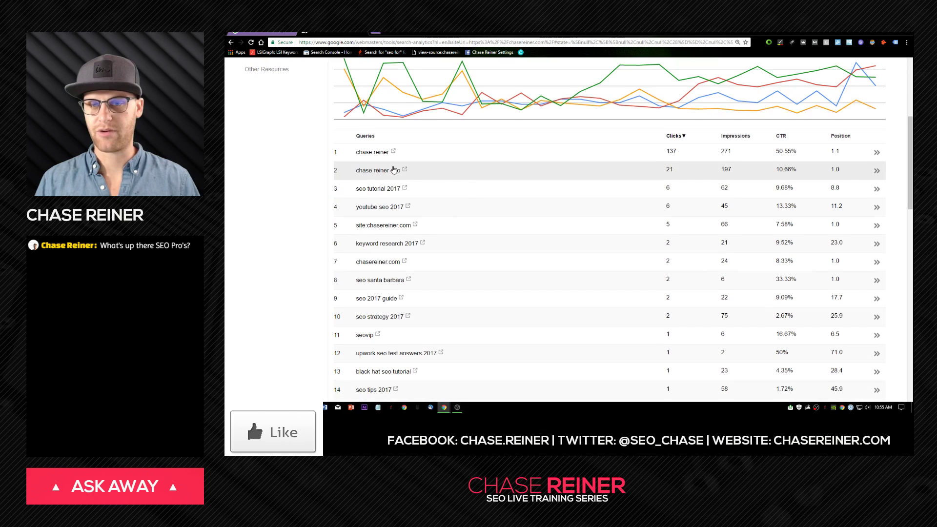
# Step: Open an incognito window and search Google for "seo tutorial 2017"
pyautogui.scroll(-1, 464, 187)
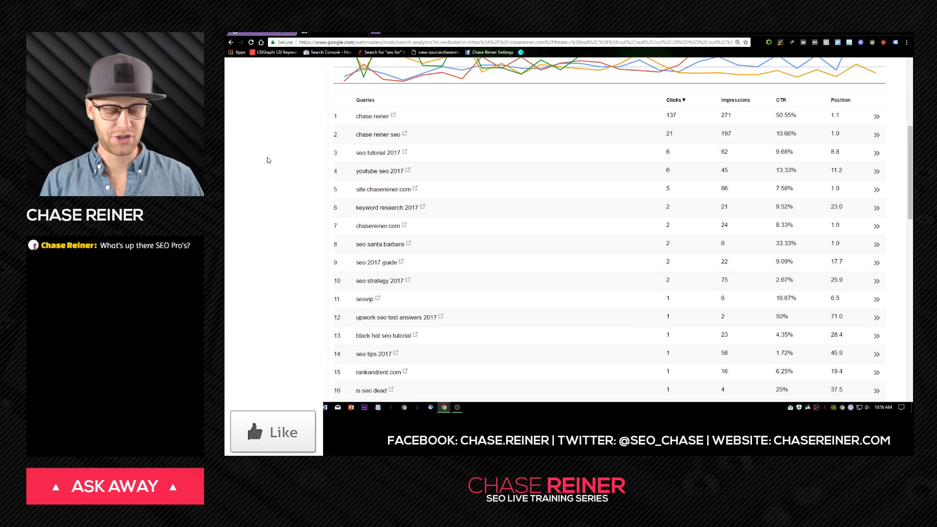
pyautogui.hotkey('ctrl', 'shift', 'n')
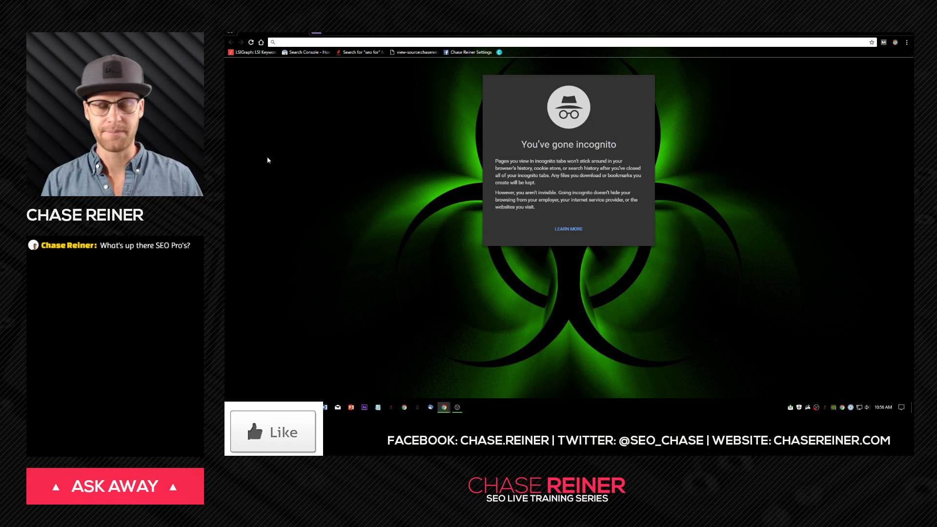
pyautogui.write('seo tutorial 20')
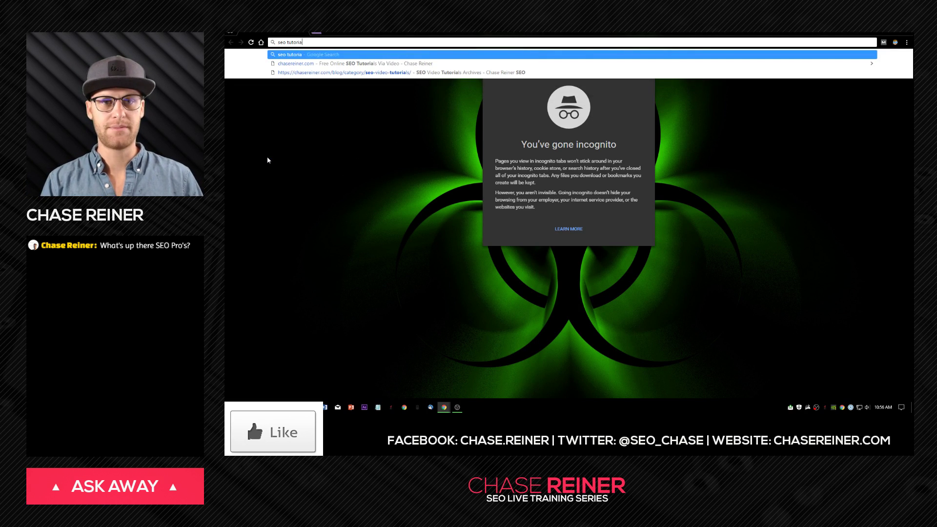
pyautogui.write('17')
pyautogui.press('Return')
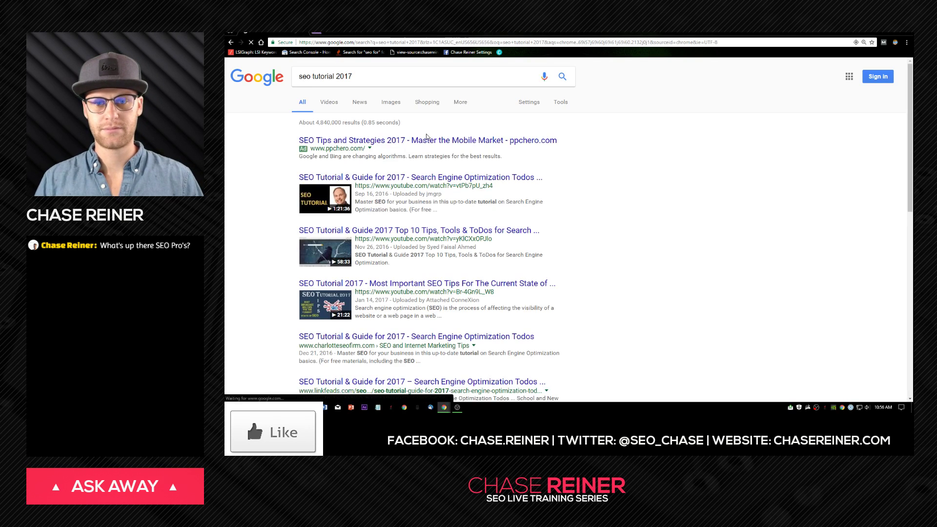
# Step: Find the "SEO Tutorial For Beginners 2017 - What is Search Engine Optimization" result and highlight its URL
pyautogui.scroll(-2, 350, 80)
pyautogui.scroll(-3, 423, 277)
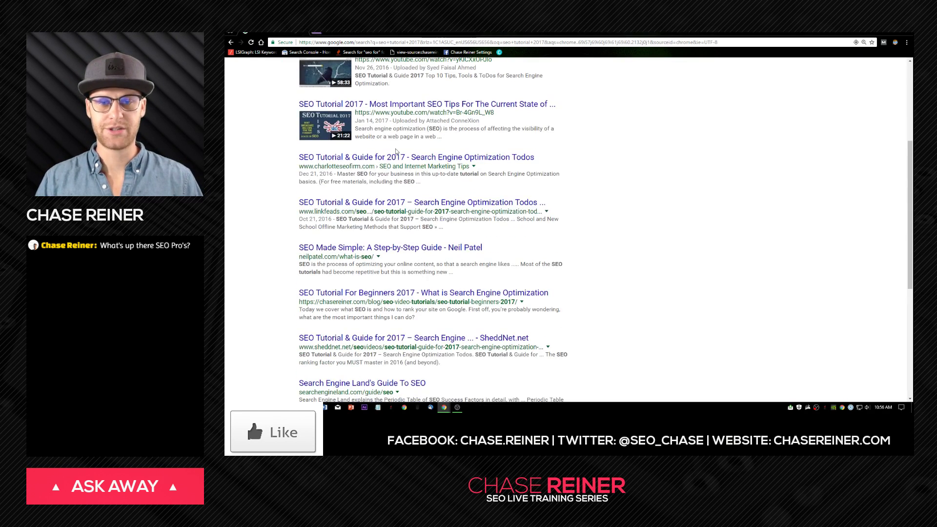
pyautogui.scroll(-2, 396, 152)
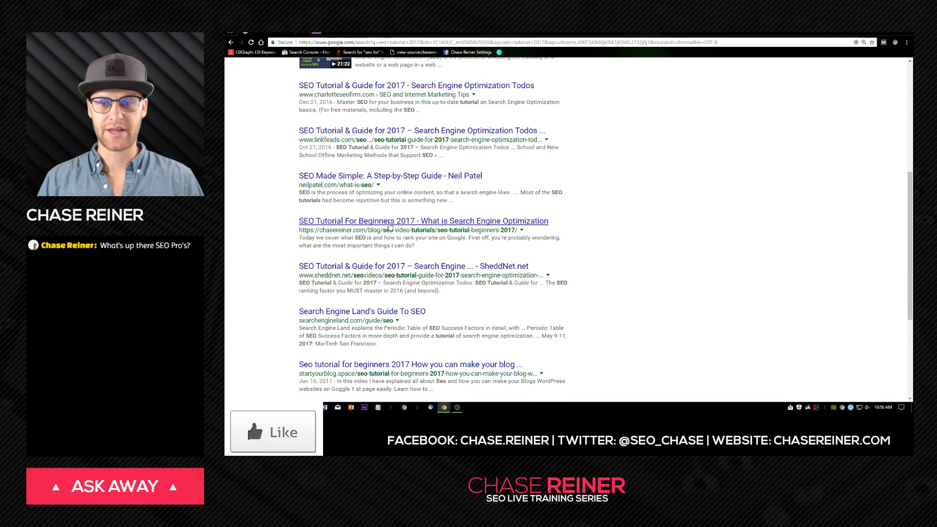
pyautogui.moveTo(290, 230); pyautogui.dragTo(292, 235)
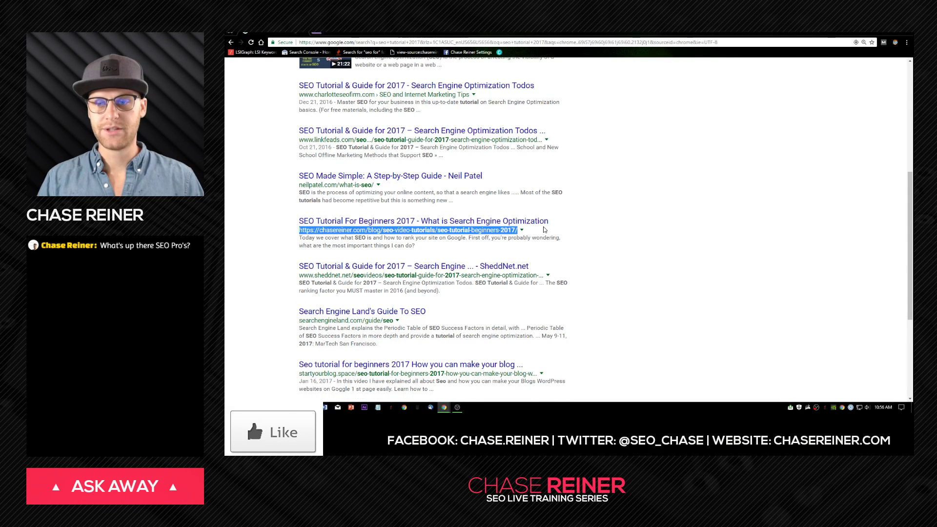
# Step: Copy the search phrase "seo tutorial 2017" from the Google search box
pyautogui.scroll(7, 571, 256)
pyautogui.tripleClick(344, 70)
pyautogui.hotkey('ctrl', 'c')
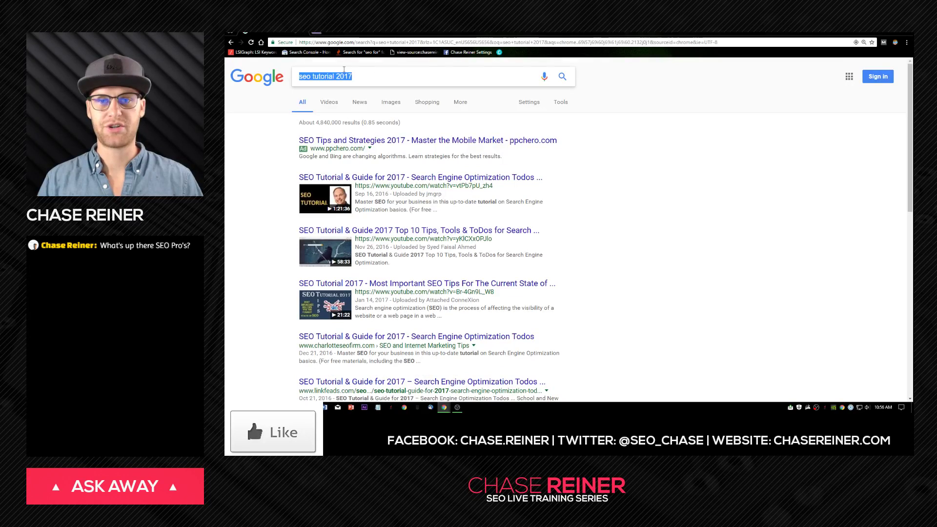
# Step: Back in the regular browser window, search for "keyword planner" in a new tab and open the Google AdWords Keyword Planner result
pyautogui.hotkey('alt', 'Tab')
pyautogui.hotkey('ctrl', 't')
pyautogui.write('keyword')
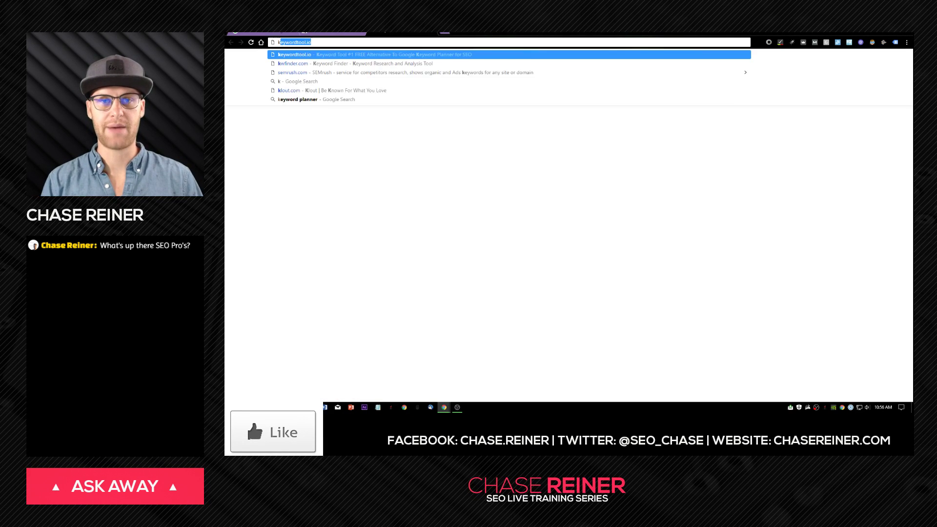
pyautogui.write(' planner')
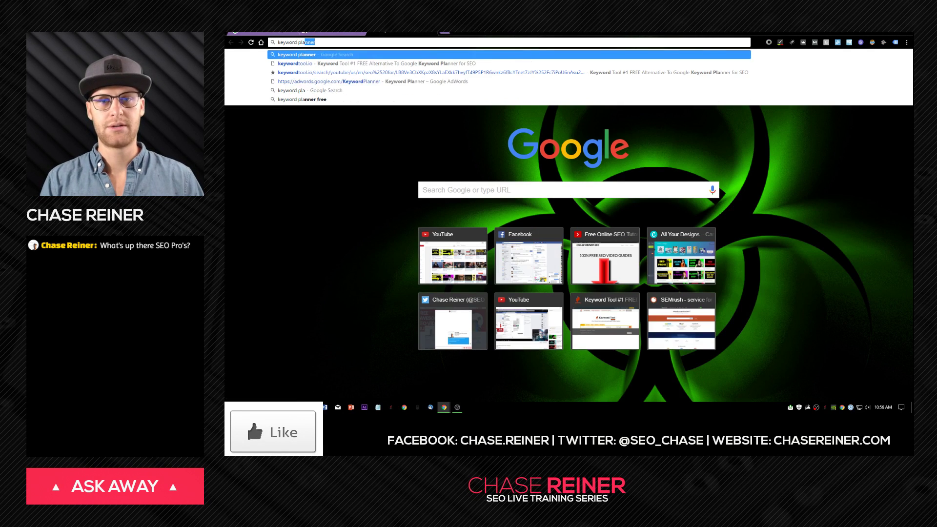
pyautogui.press('Return')
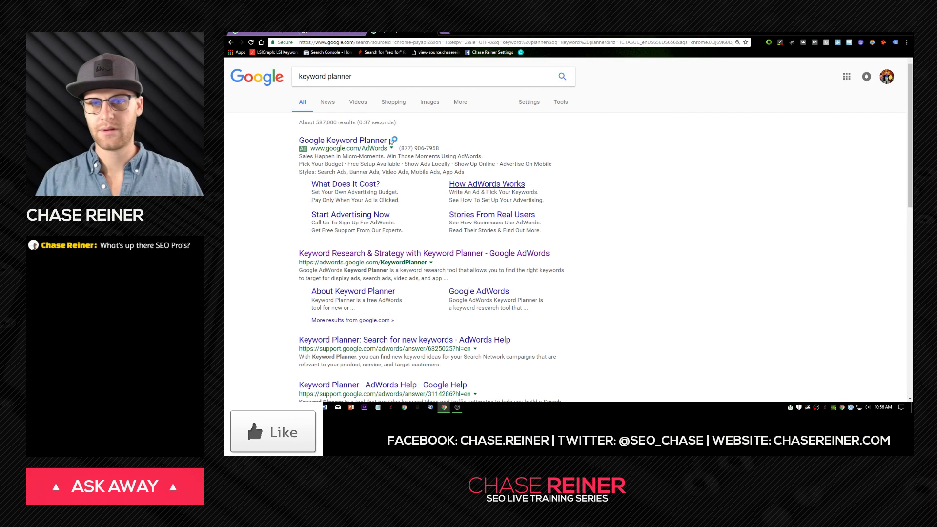
pyautogui.click(342, 253)
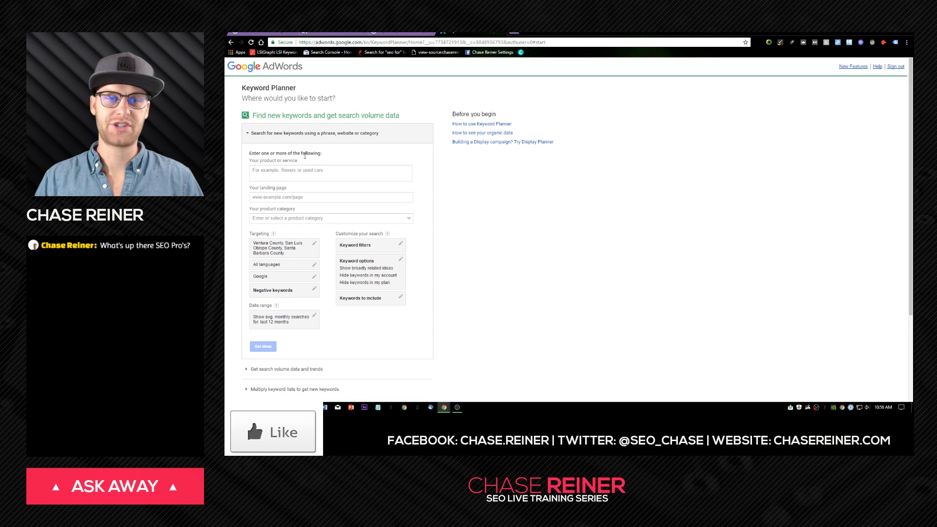
# Step: Enter the copied phrase "seo tutorial 2017" as the product or service in the new keyword search form
pyautogui.click(309, 197)
pyautogui.click(311, 169)
pyautogui.hotkey('ctrl', 'v')
pyautogui.click(274, 354)
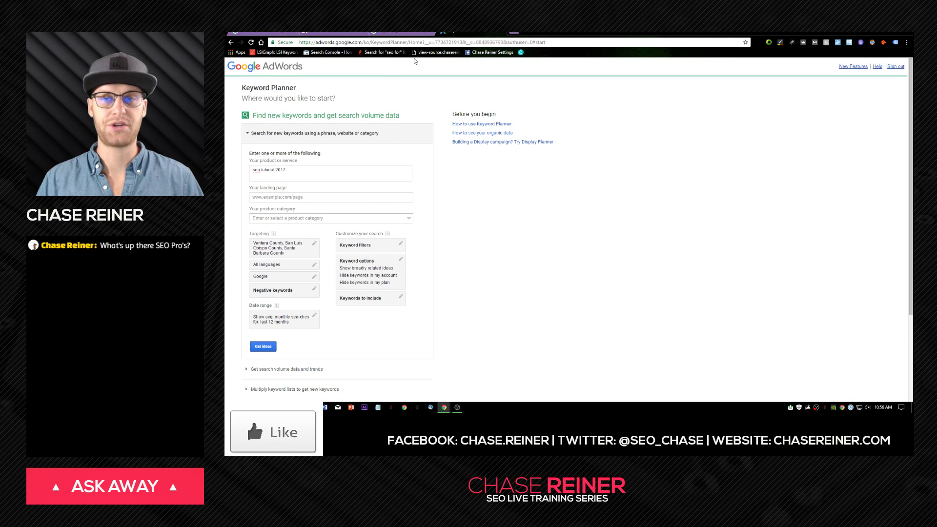
# Step: Switch to the Search Console Search Analytics report and examine the site's totals, trend chart and query rankings
pyautogui.click(382, 35)
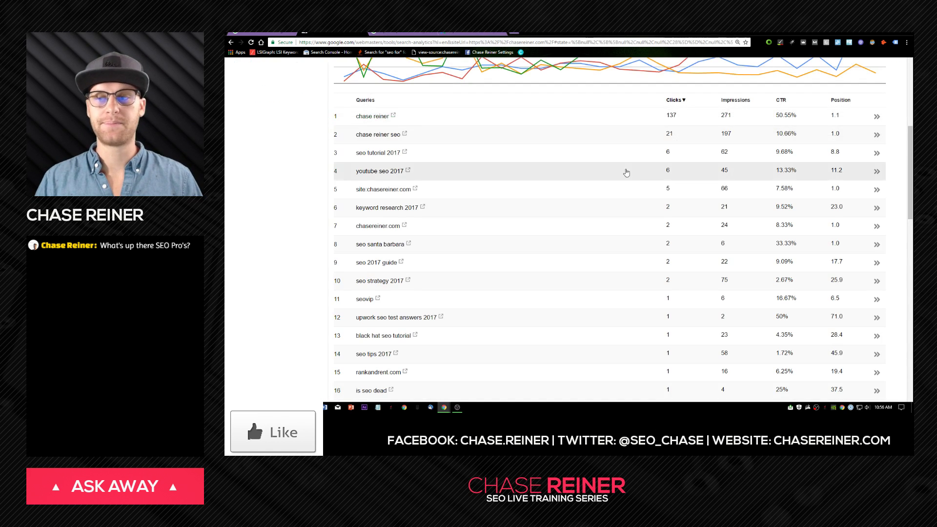
pyautogui.scroll(3, 629, 170)
pyautogui.scroll(4, 668, 205)
pyautogui.scroll(-5, 548, 225)
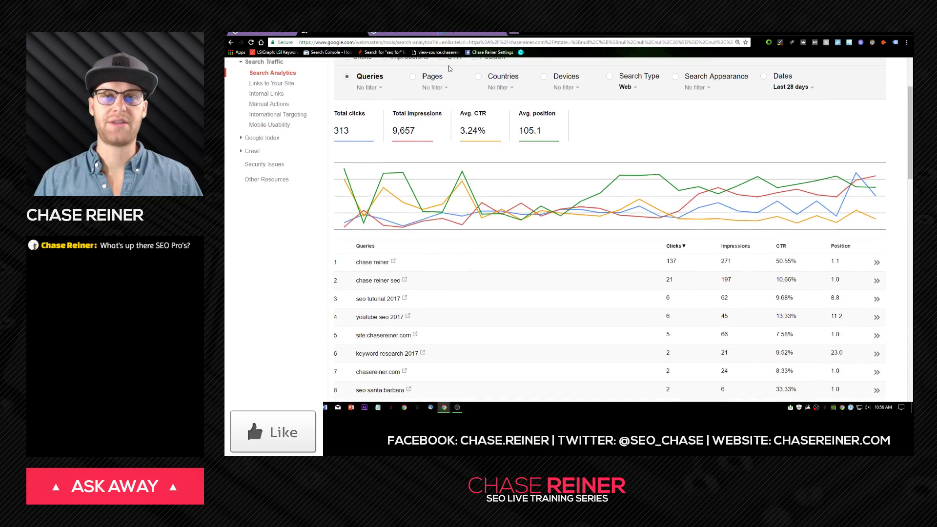
pyautogui.scroll(-2, 549, 225)
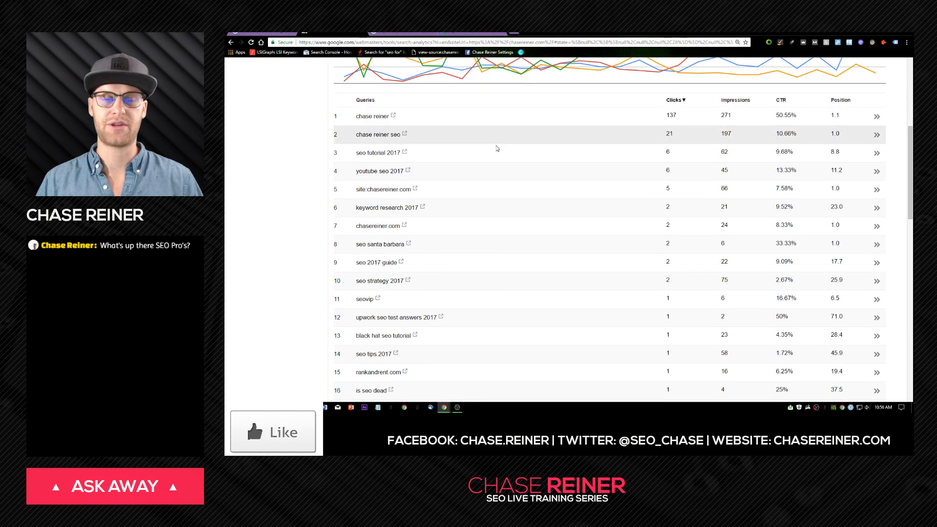
pyautogui.scroll(-1, 510, 163)
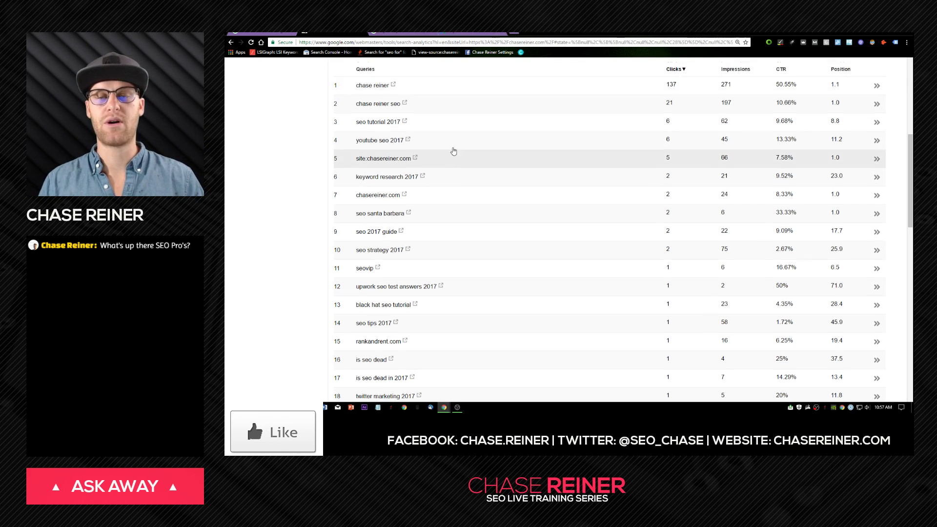
pyautogui.scroll(2, 437, 71)
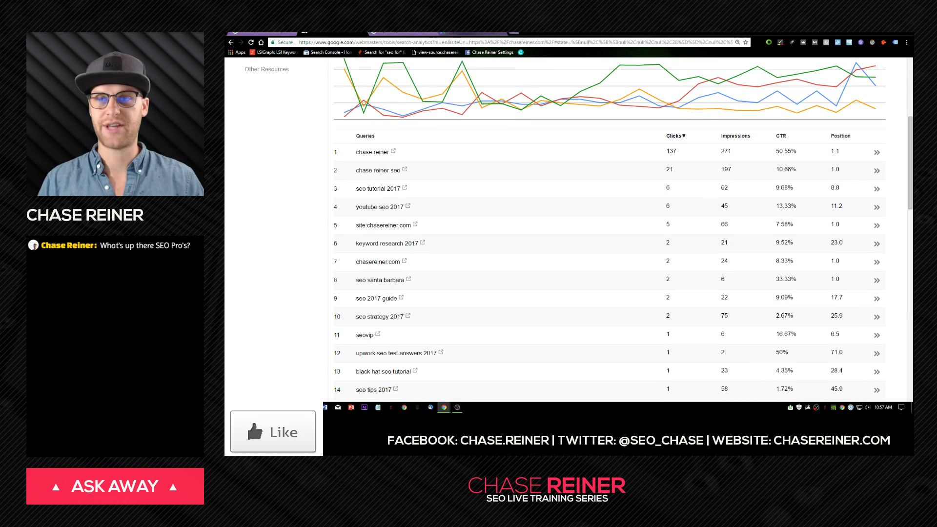
# Step: Return to Keyword Planner, get keyword ideas for "seo tutorial 2017" and check its average monthly searches and competition
pyautogui.click(476, 34)
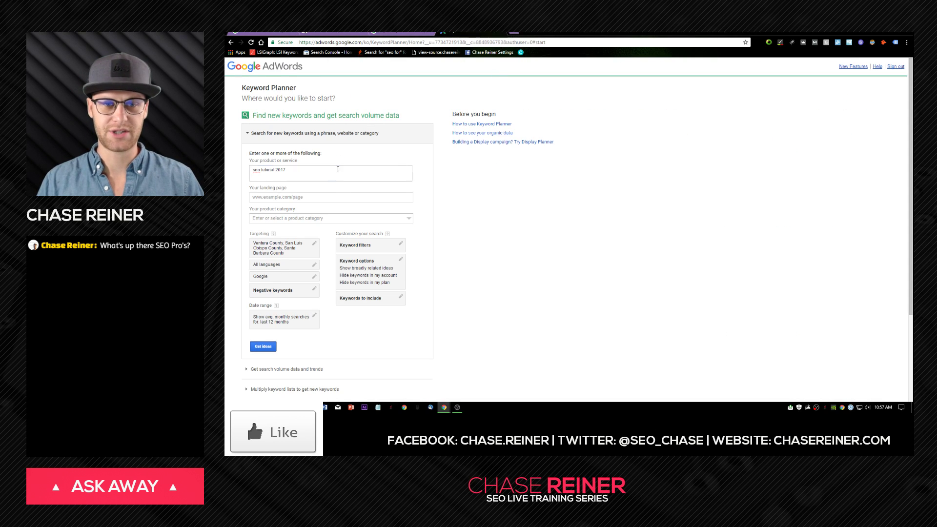
pyautogui.click(268, 347)
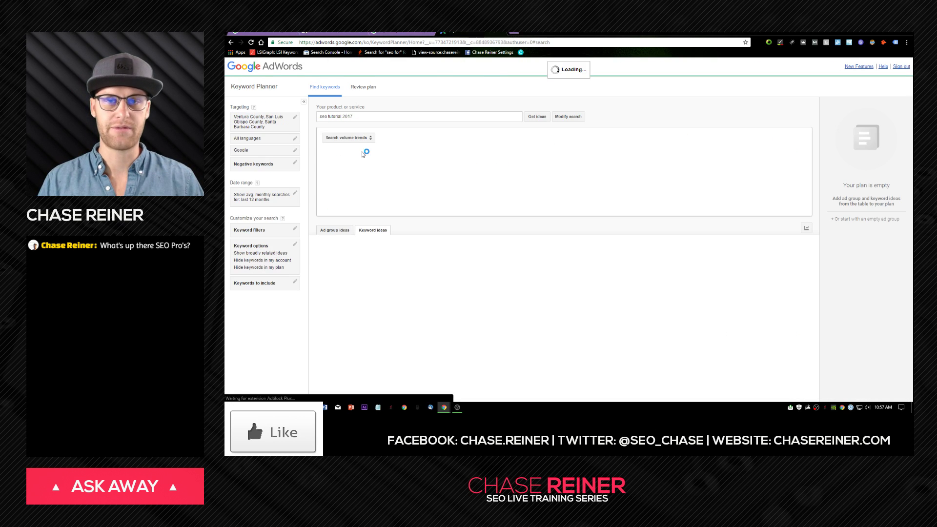
pyautogui.tripleClick(415, 116)
pyautogui.click(474, 133)
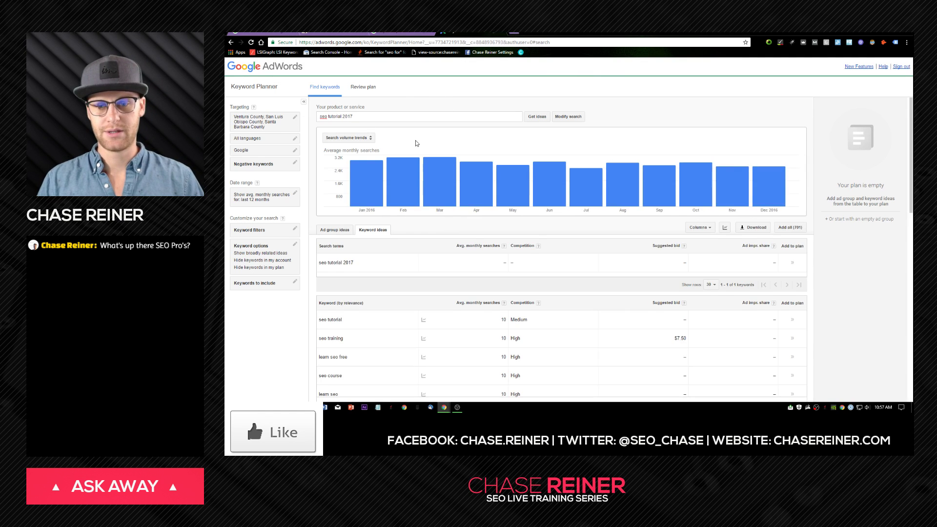
pyautogui.scroll(-1, 501, 225)
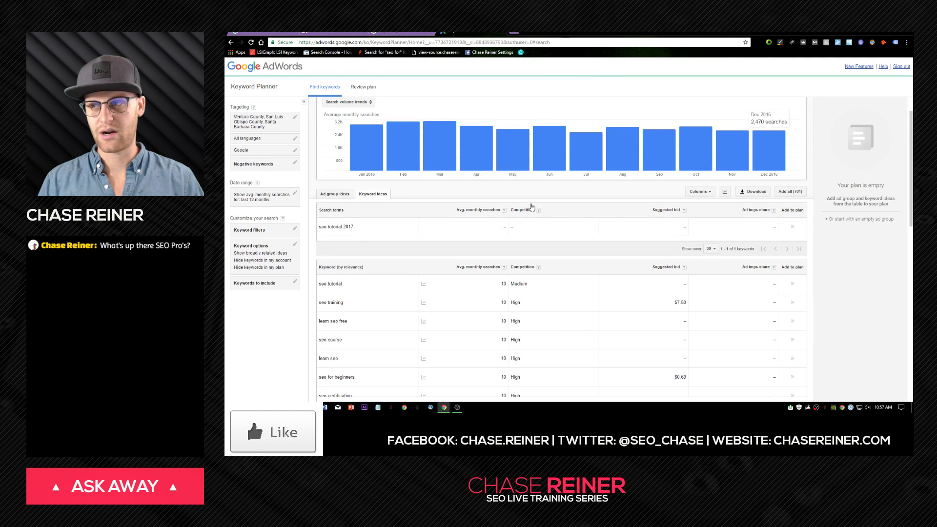
pyautogui.scroll(1, 562, 242)
pyautogui.scroll(1, 545, 224)
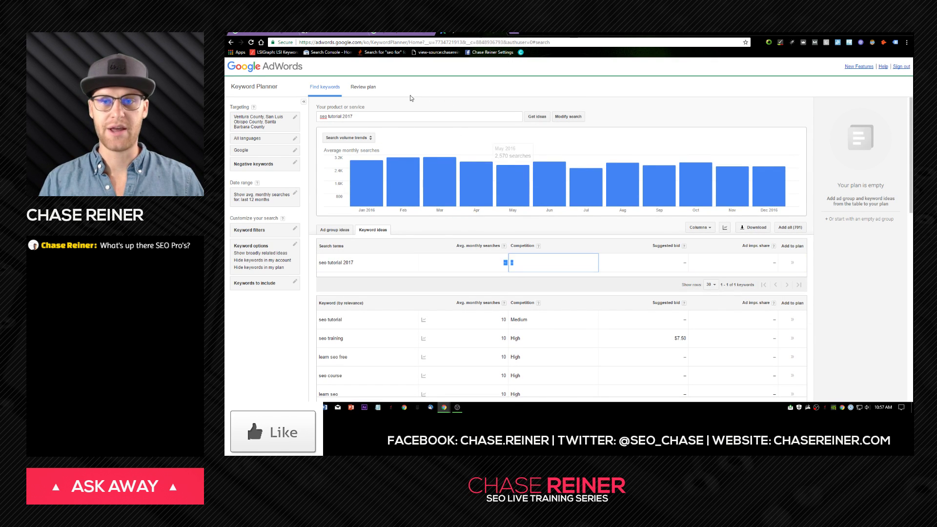
# Step: Change the Keyword Planner search phrase to "seo tutorial 2016" and get its keyword ideas
pyautogui.click(408, 117)
pyautogui.write('6')
pyautogui.press('Return')
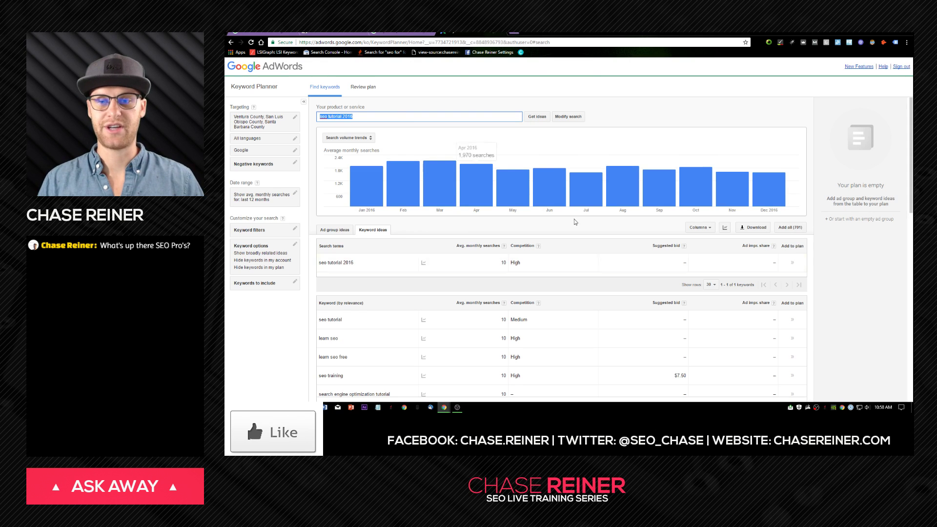
# Step: Examine the average monthly searches and competition of "seo tutorial 2016" and its related keywords
pyautogui.scroll(-3, 475, 215)
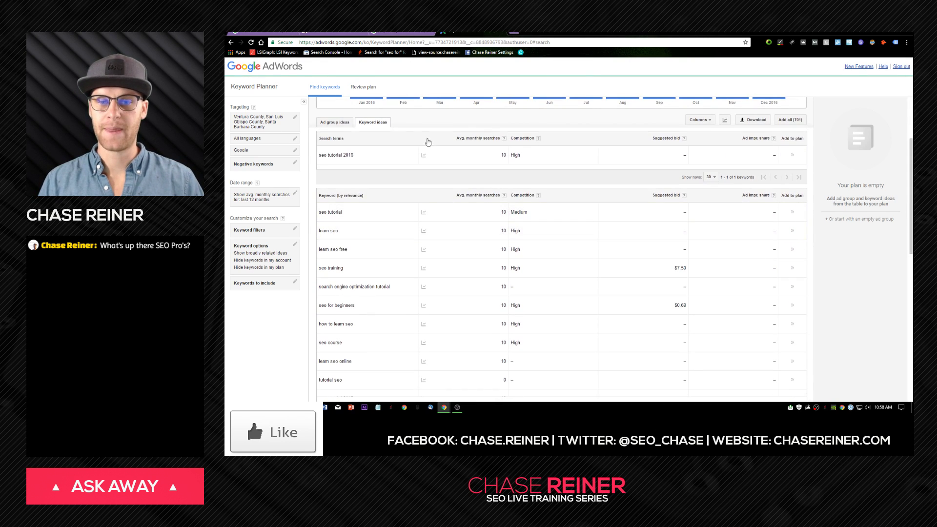
pyautogui.scroll(-2, 447, 212)
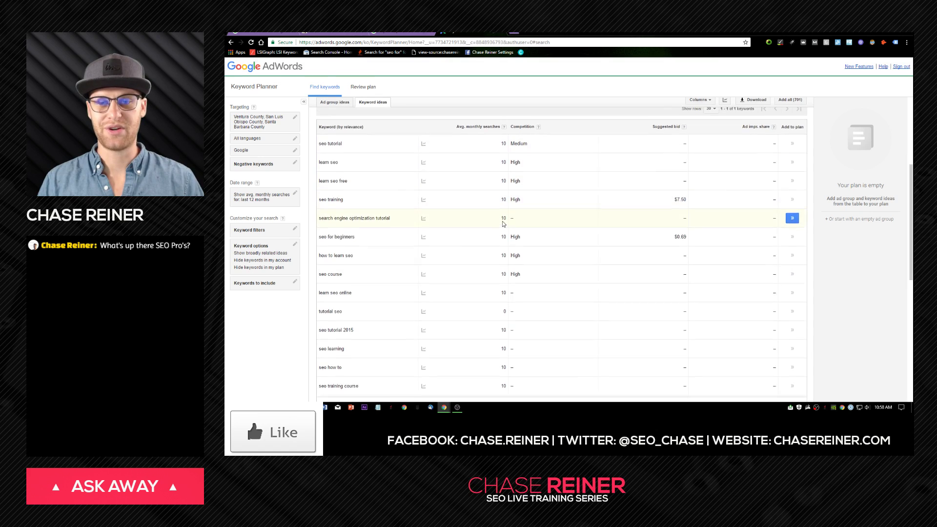
pyautogui.scroll(5, 345, 244)
pyautogui.scroll(1, 345, 244)
pyautogui.click(355, 119)
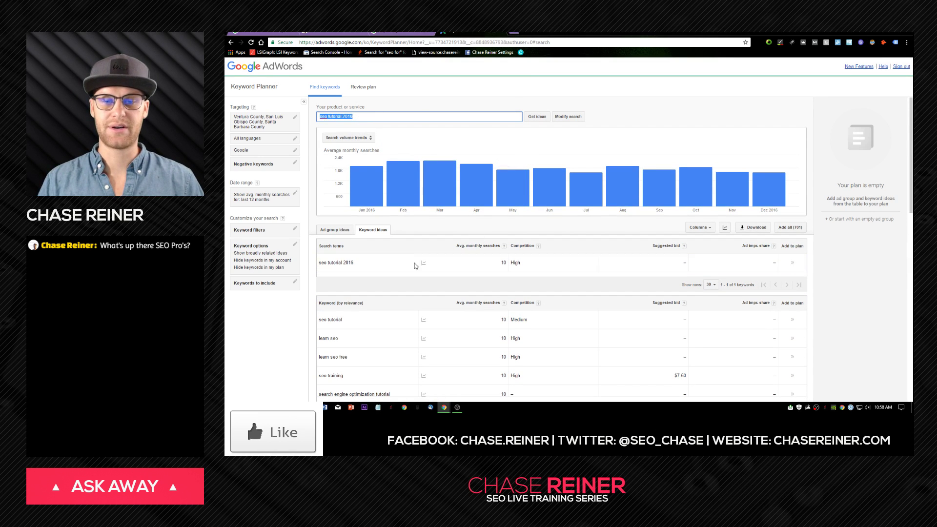
pyautogui.scroll(-2, 564, 214)
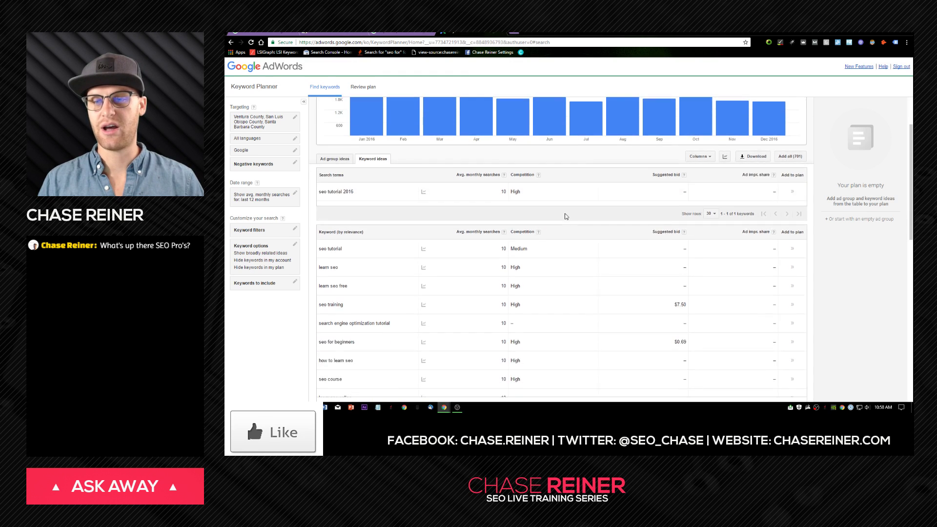
pyautogui.scroll(2, 395, 156)
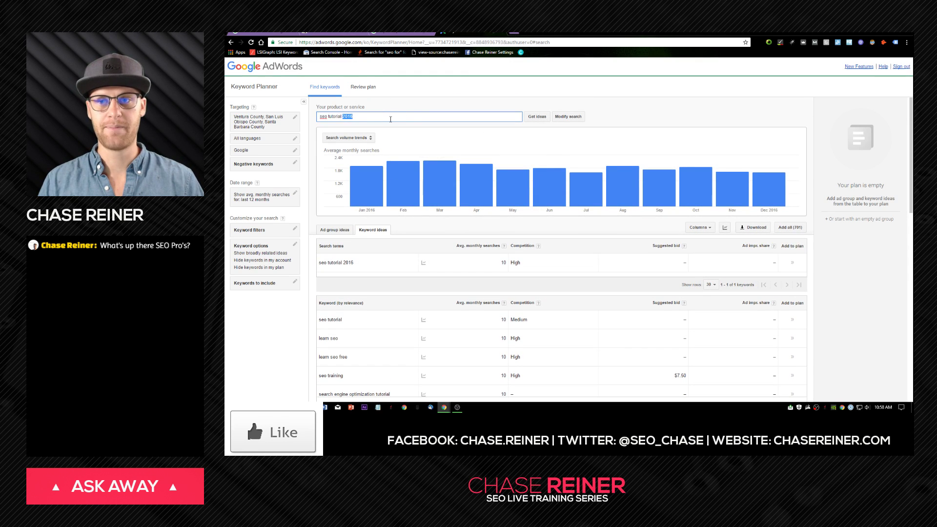
# Step: Open keywordtool.io in a new tab and search its Google keywords for "seo tutorial 2016"
pyautogui.hotkey('ctrl', 'a')
pyautogui.hotkey('ctrl', 't')
pyautogui.write('keywordtool.io')
pyautogui.press('Return')
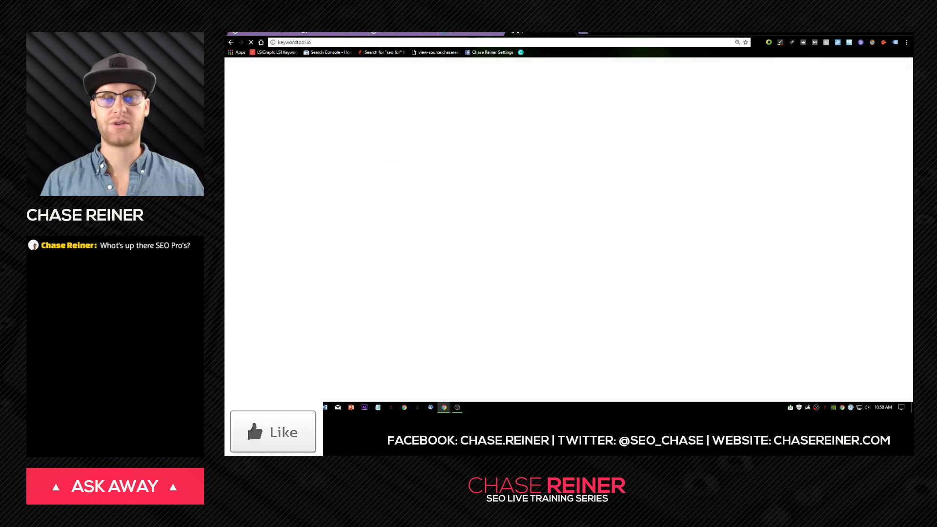
pyautogui.write('seo tutorial 2017')
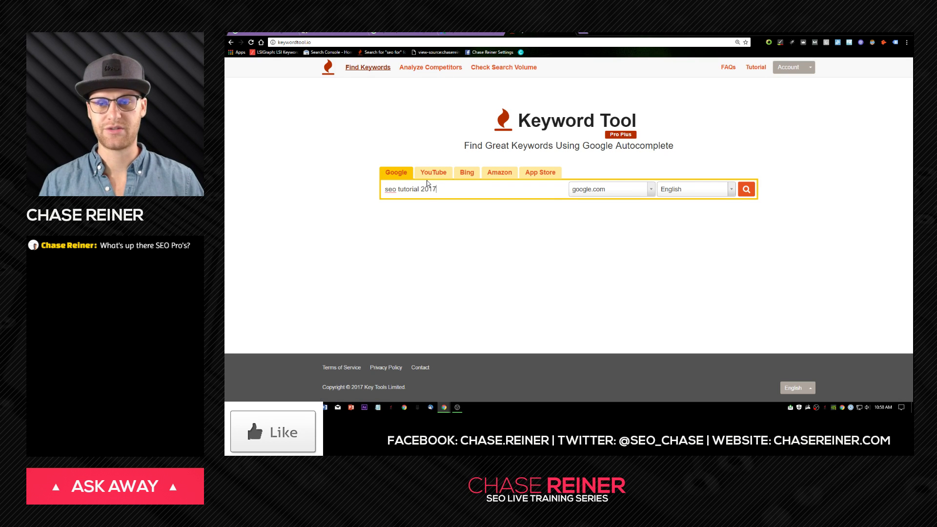
pyautogui.press('Return')
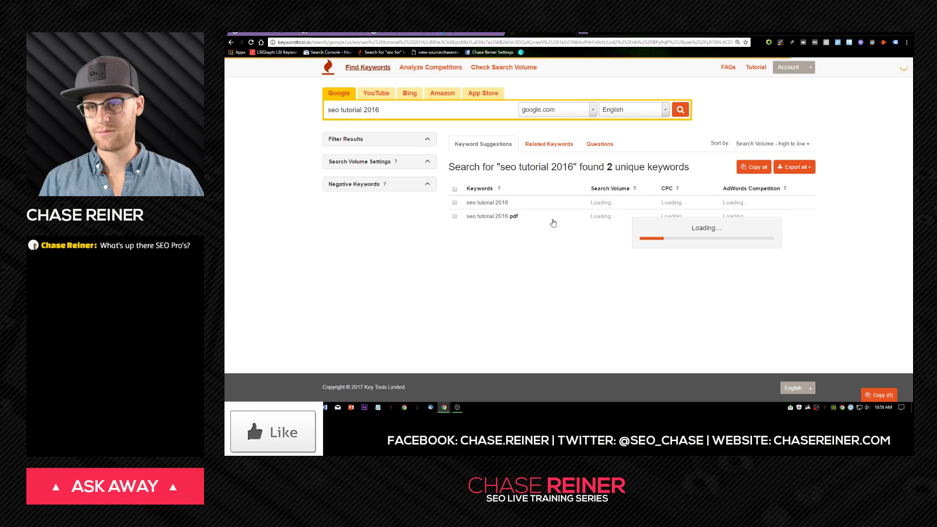
# Step: Show the average monthly searches chart for "seo tutorial 2016" and return to the Keyword Planner results to compare
pyautogui.click(545, 205)
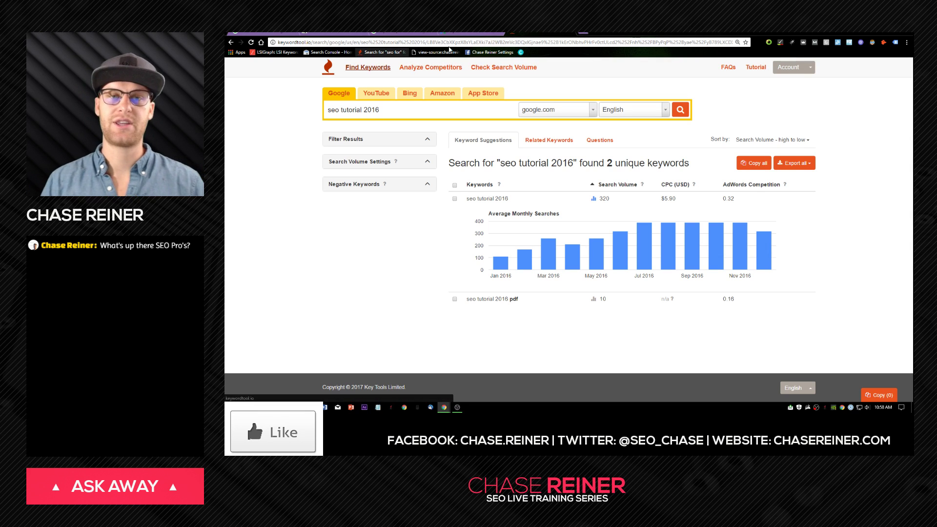
pyautogui.moveTo(389, 111); pyautogui.dragTo(312, 100)
pyautogui.click(301, 115)
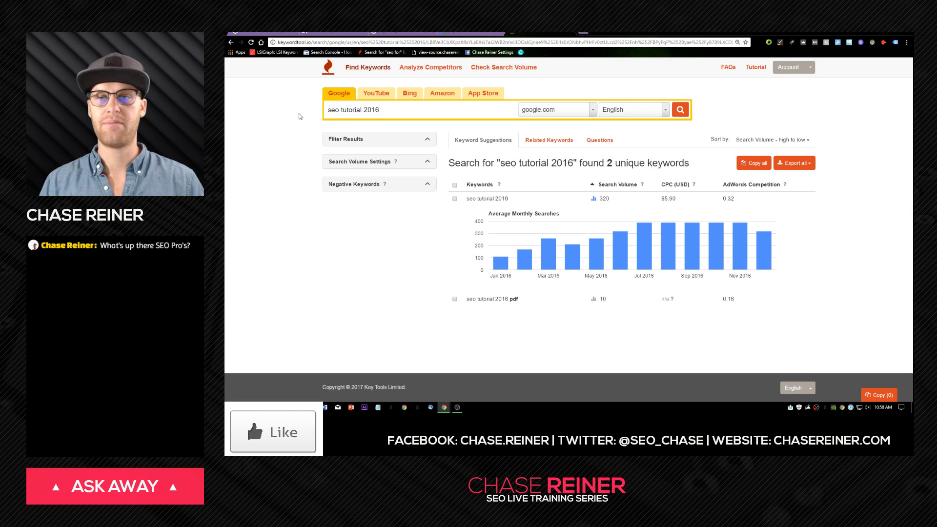
pyautogui.click(469, 33)
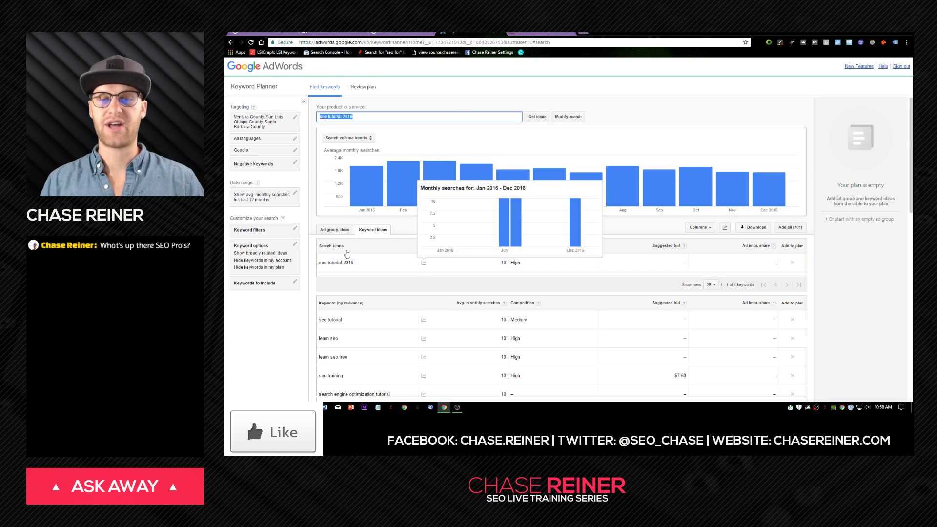
# Step: Compare the search volumes for "seo tutorial 2016" between Keyword Planner and Keyword Tool, and close the Keyword Planner tab
pyautogui.doubleClick(377, 117)
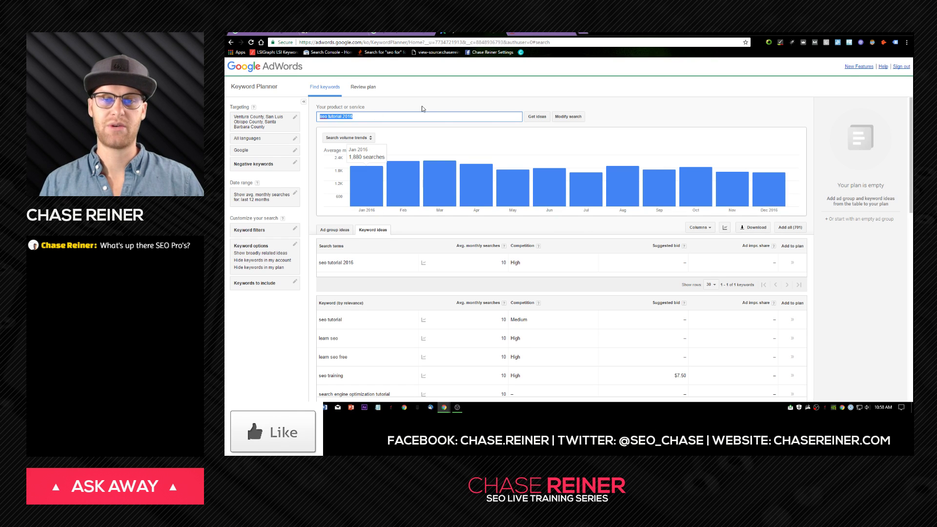
pyautogui.click(539, 33)
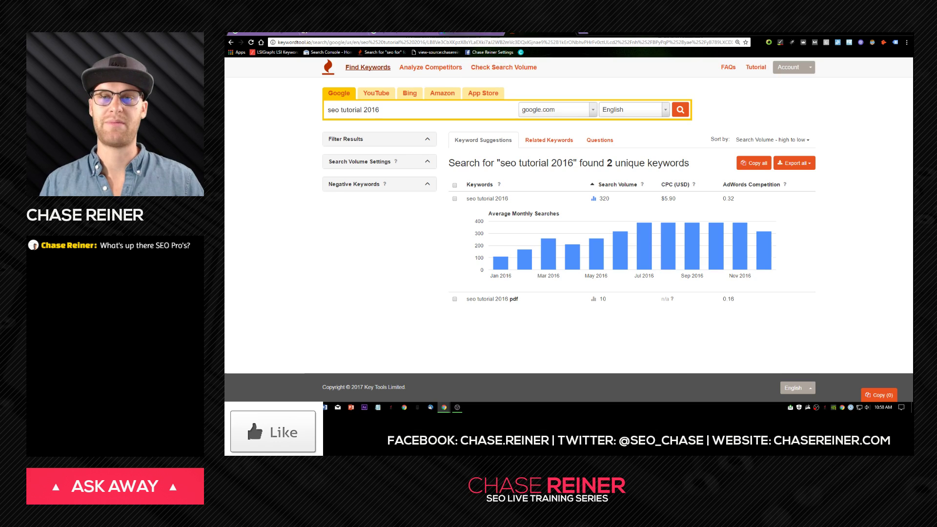
pyautogui.click(478, 33)
pyautogui.click(386, 118)
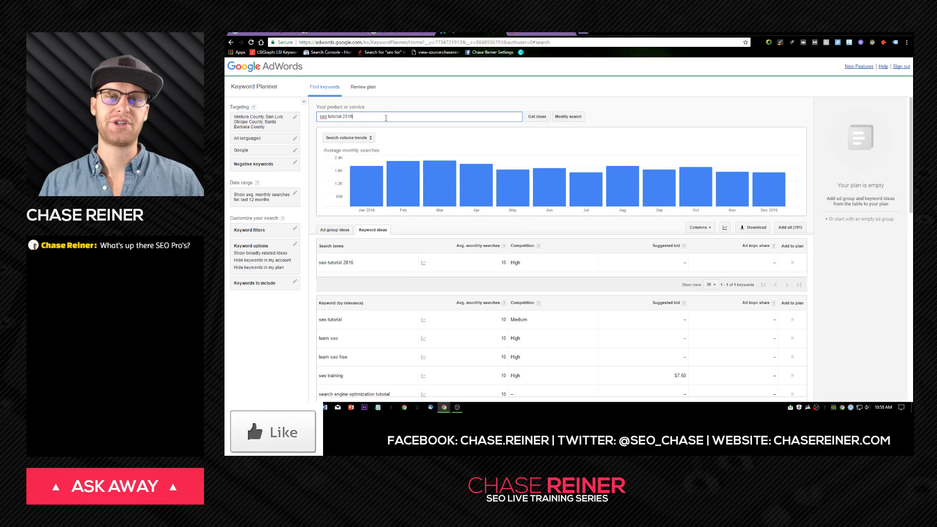
pyautogui.click(500, 34)
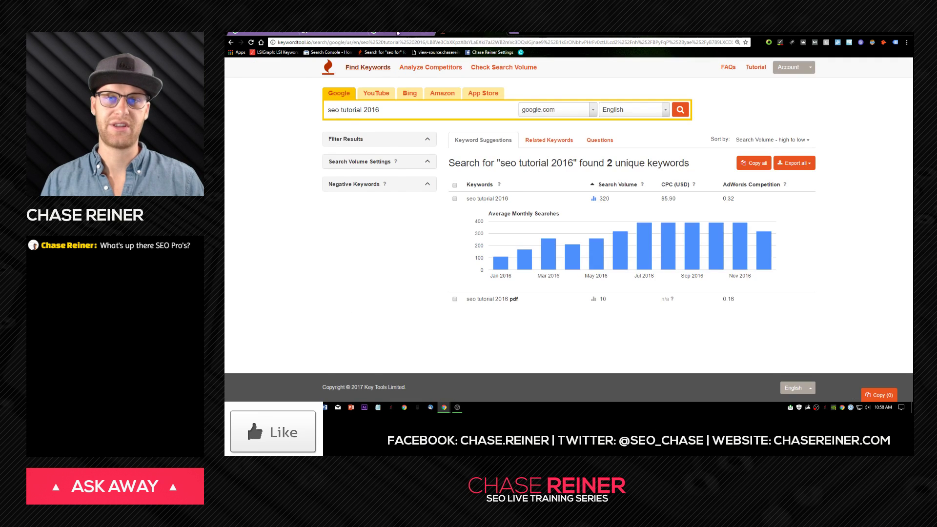
pyautogui.click(415, 33)
pyautogui.click(471, 34)
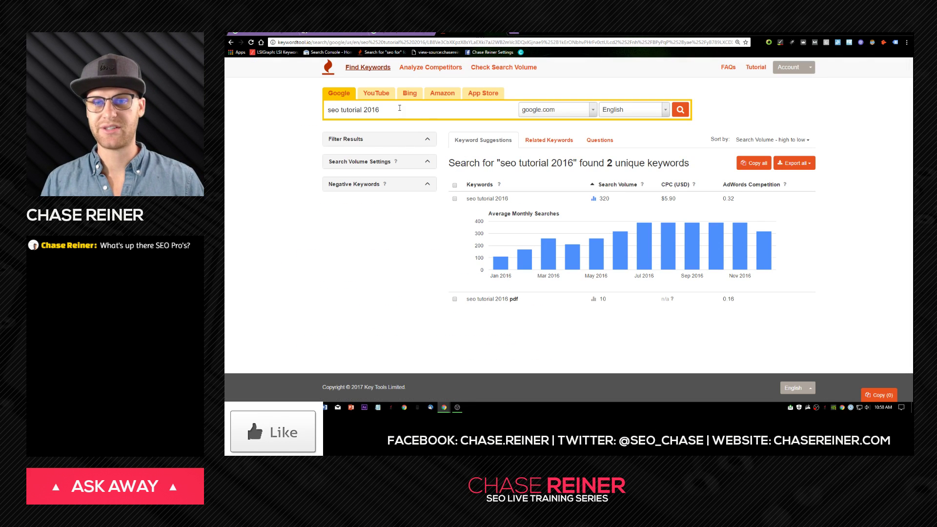
pyautogui.moveTo(397, 111); pyautogui.dragTo(288, 117)
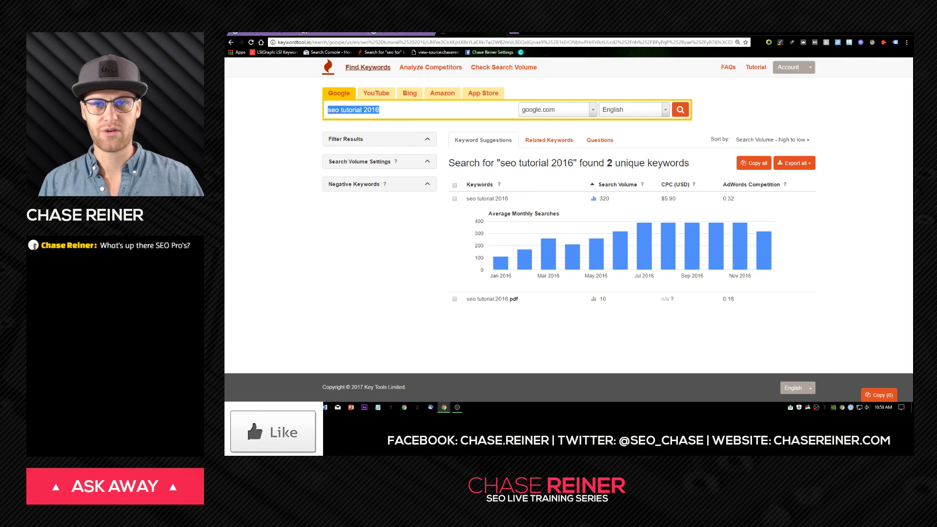
# Step: Return to Search Console and examine the Search Analytics query list for clicks, impressions, CTR and position of each keyword
pyautogui.click(337, 33)
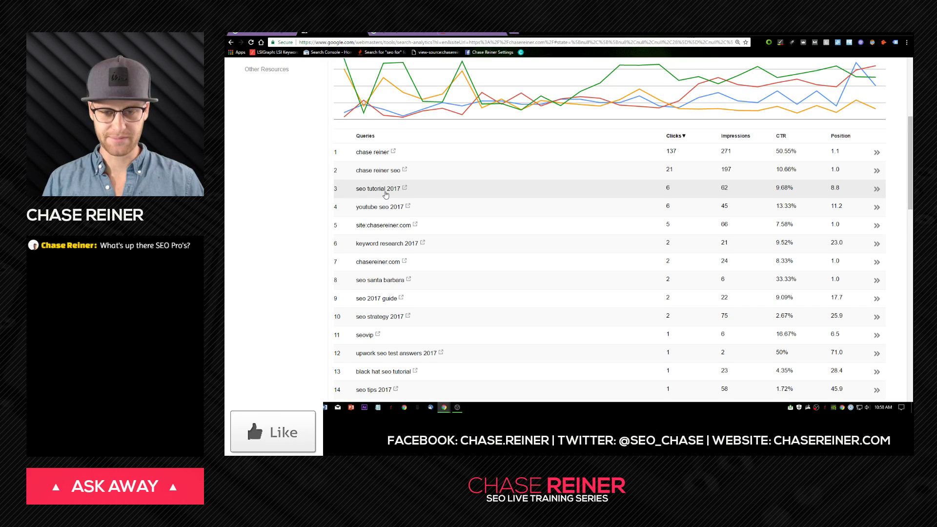
pyautogui.scroll(-1, 385, 205)
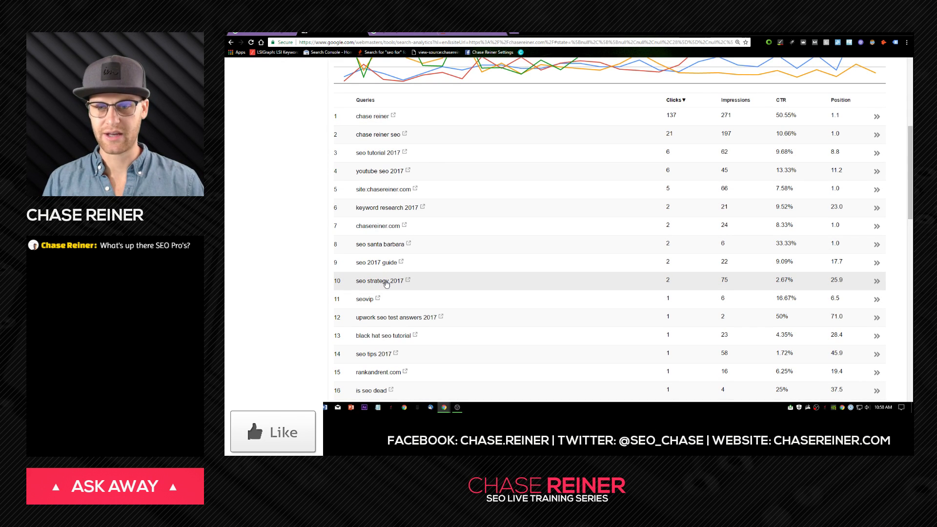
pyautogui.scroll(-2, 407, 282)
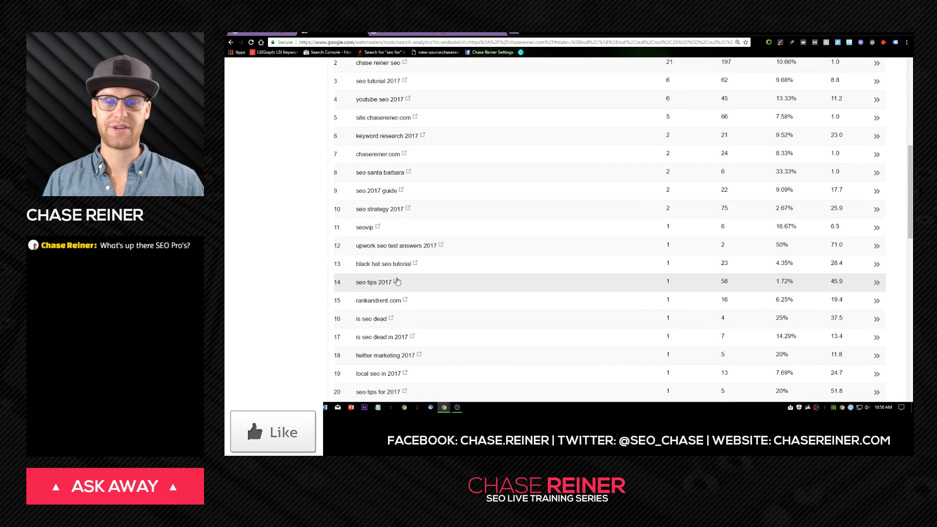
pyautogui.scroll(-2, 378, 287)
pyautogui.scroll(-2, 554, 274)
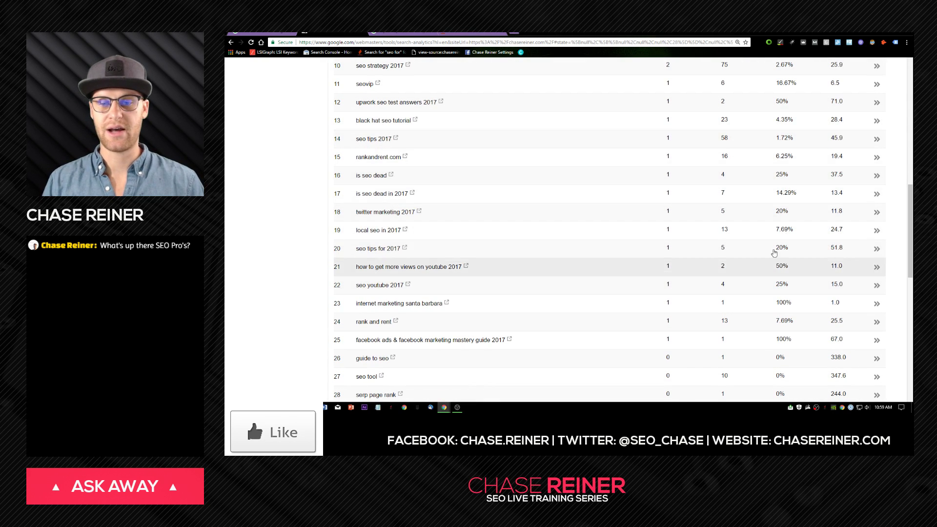
pyautogui.scroll(-2, 823, 270)
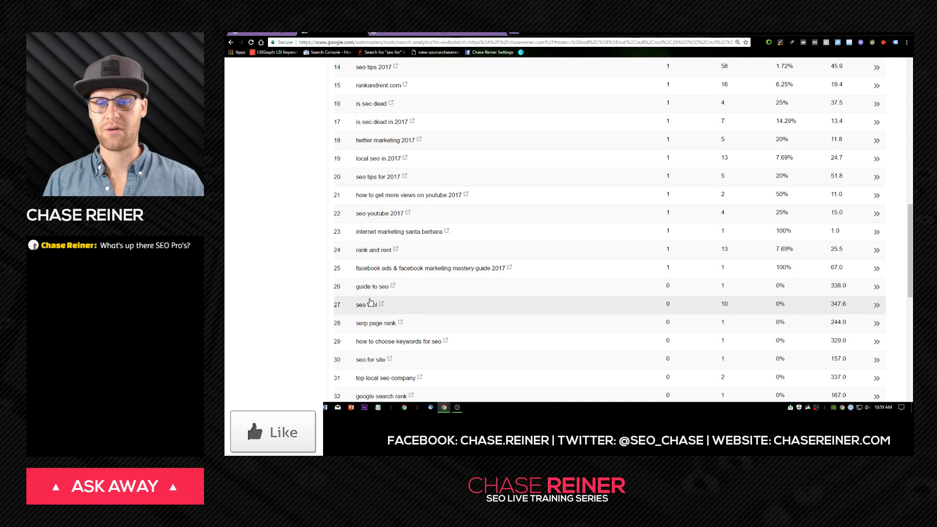
pyautogui.scroll(1, 370, 288)
pyautogui.scroll(6, 357, 211)
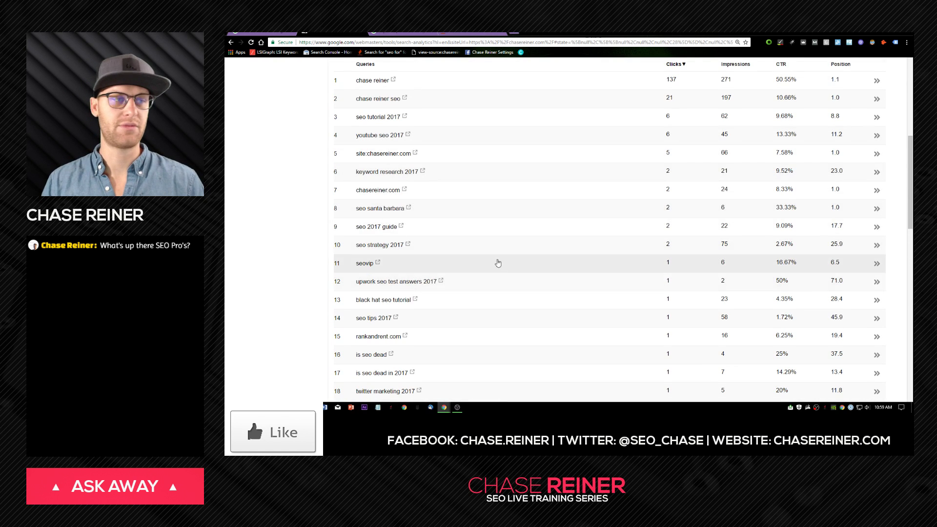
pyautogui.scroll(5, 488, 254)
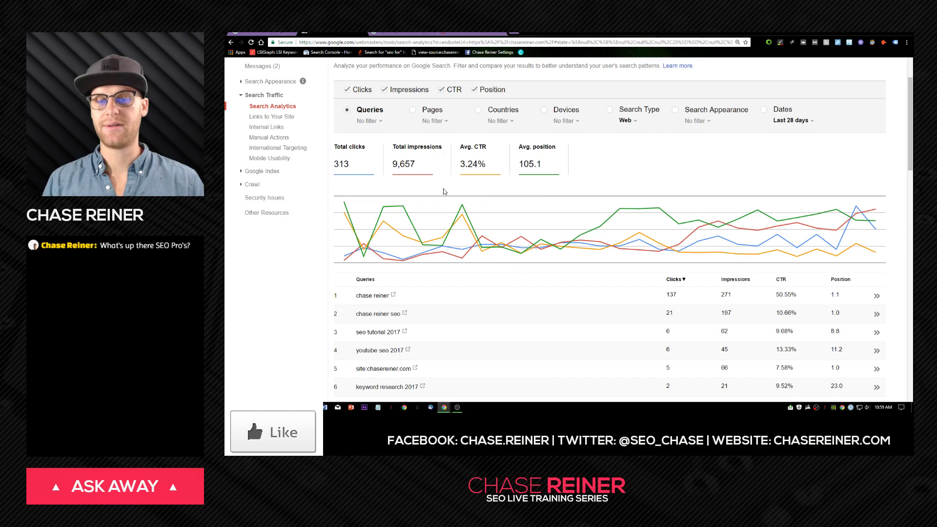
# Step: Filter Search Analytics by the query "seo tutorial 2017" and list the pages that rank for it
pyautogui.scroll(-3, 441, 196)
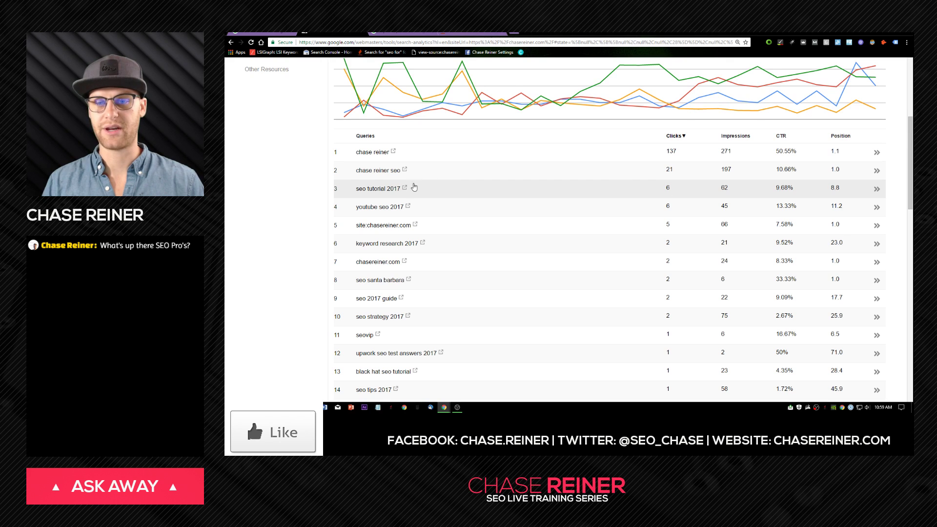
pyautogui.click(378, 188)
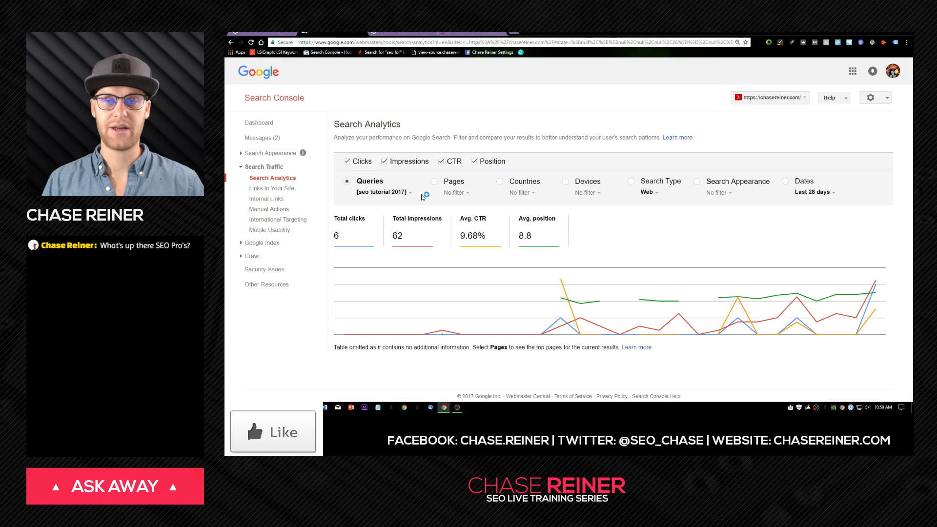
pyautogui.click(452, 186)
pyautogui.scroll(-2, 491, 248)
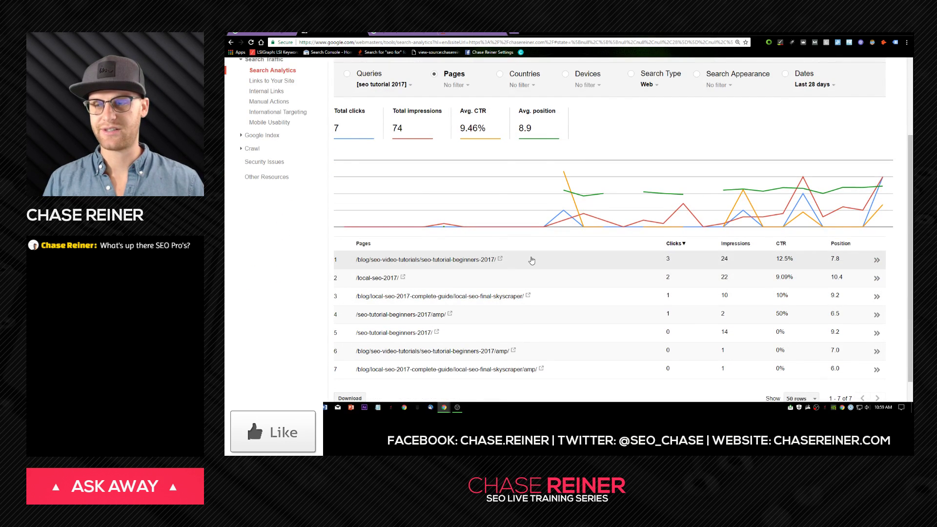
pyautogui.scroll(-1, 578, 283)
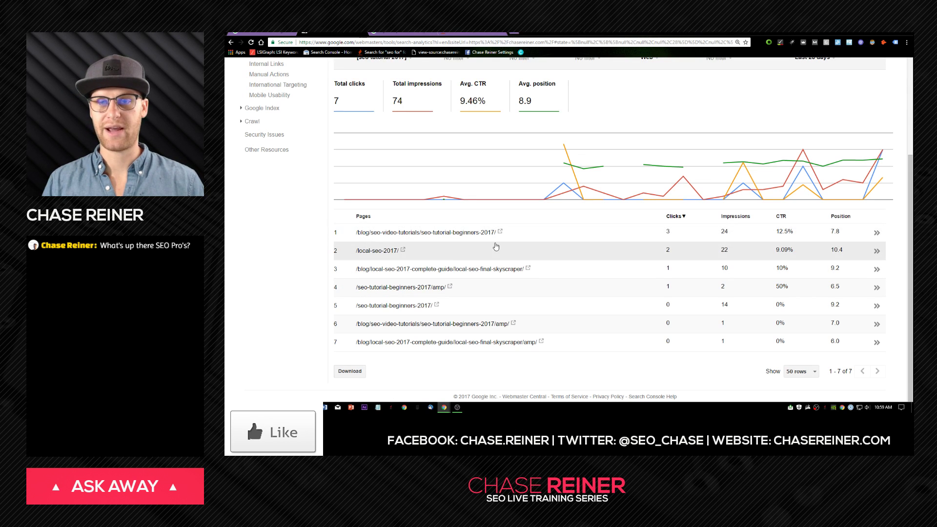
# Step: Open an incognito browser window and search Google for "seo tutorial 2017"
pyautogui.hotkey('ctrl', 'shift', 'n')
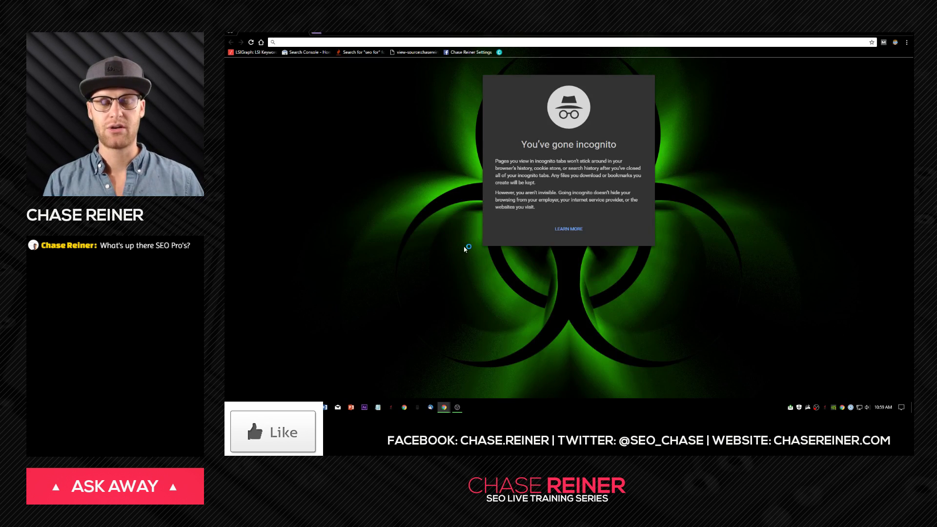
pyautogui.write('seo tuto')
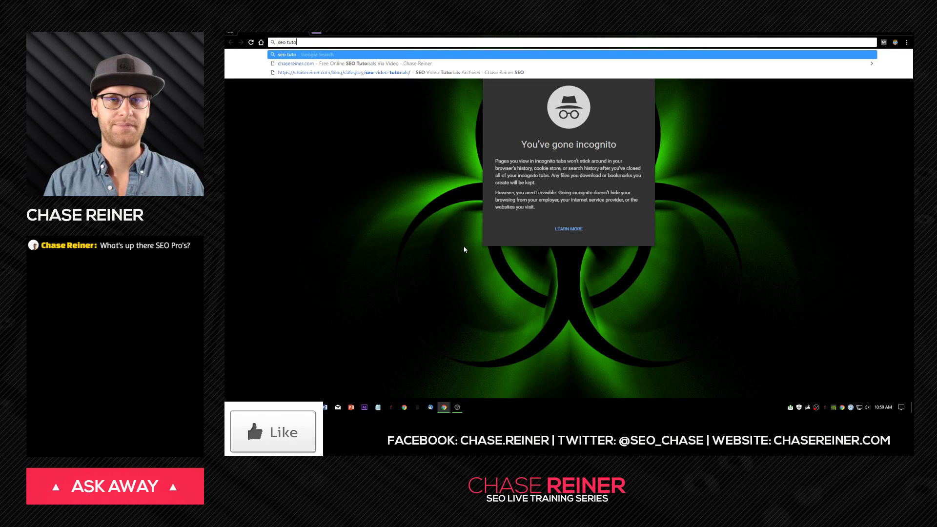
pyautogui.write('rial 2017')
pyautogui.press('Return')
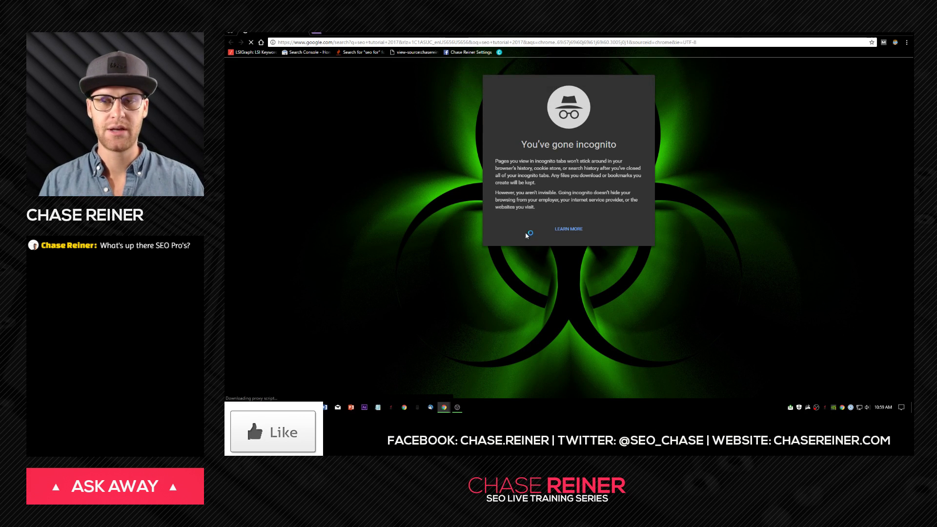
# Step: Look through the first results page for the site's own "Local SEO 2017" listing and highlight its address
pyautogui.scroll(-3, 450, 211)
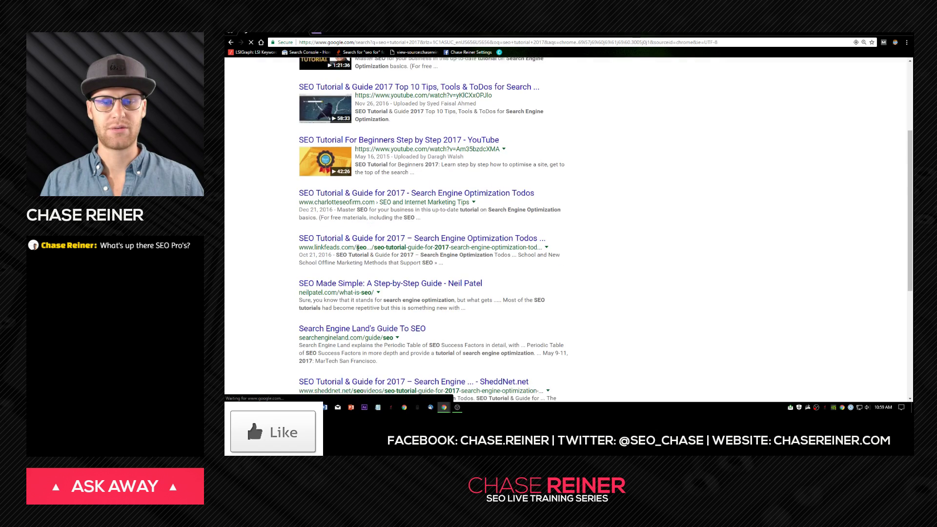
pyautogui.scroll(-5, 357, 247)
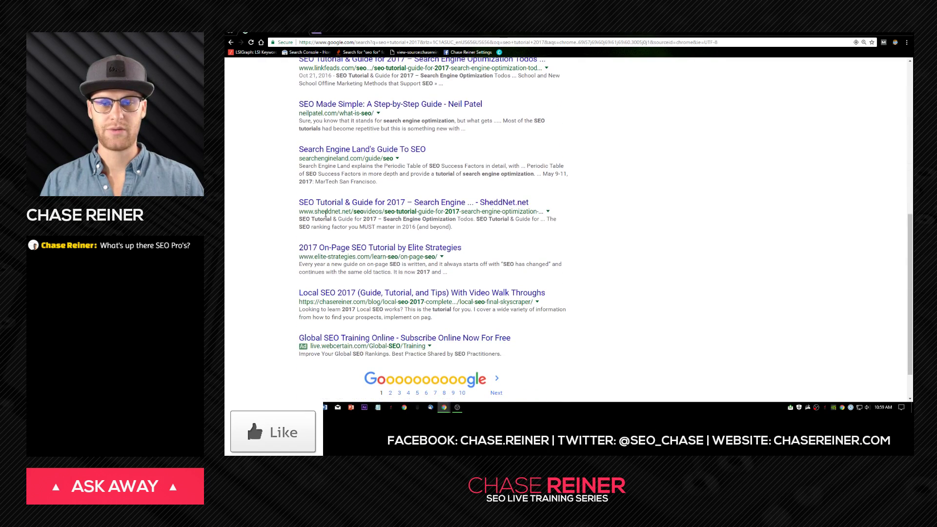
pyautogui.scroll(-1, 325, 234)
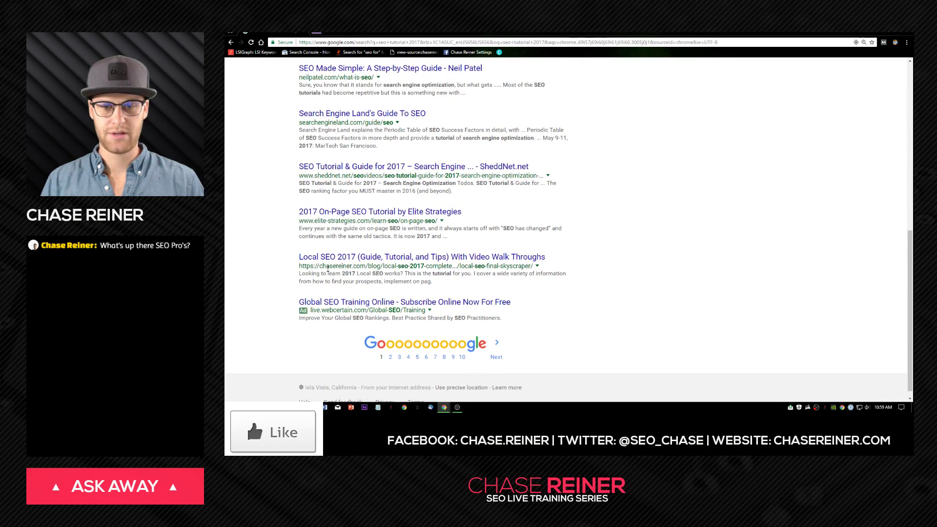
pyautogui.tripleClick(328, 268)
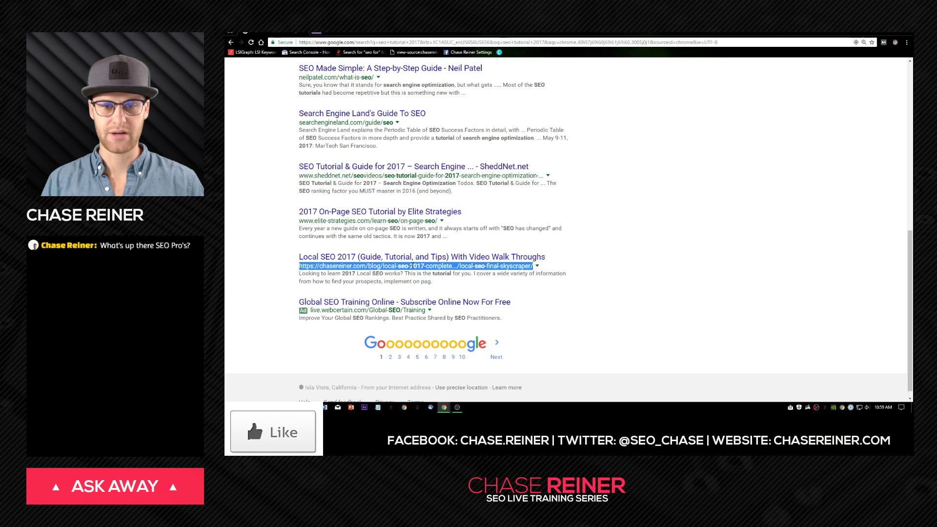
pyautogui.scroll(2, 375, 225)
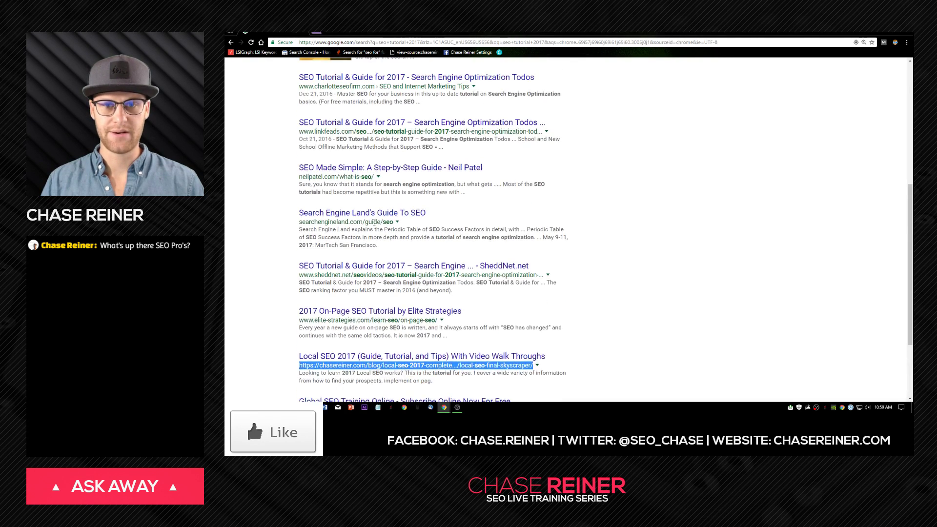
pyautogui.scroll(5, 374, 222)
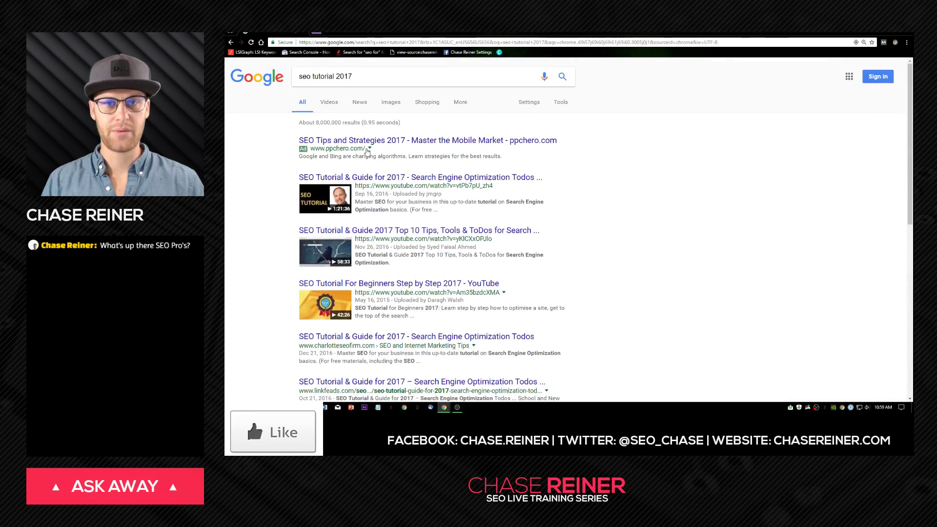
# Step: Check Google results pages 2 to 4 for further listings of the site and return to page 1
pyautogui.scroll(-7, 454, 229)
pyautogui.click(493, 347)
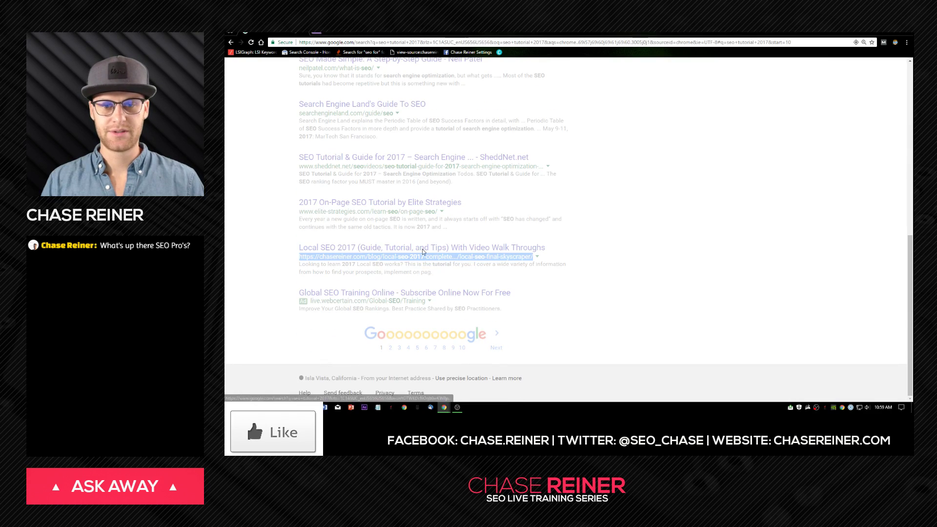
pyautogui.scroll(-1, 366, 193)
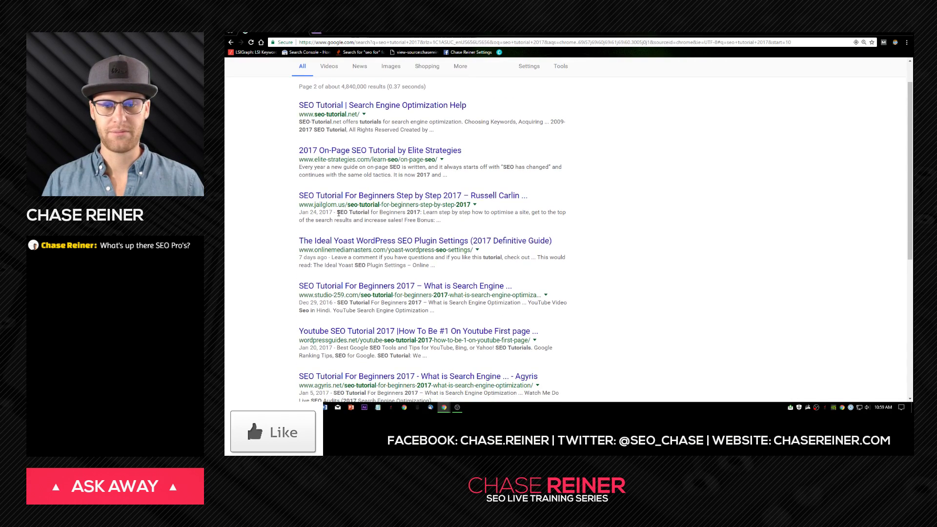
pyautogui.scroll(-2, 338, 213)
pyautogui.scroll(-2, 330, 242)
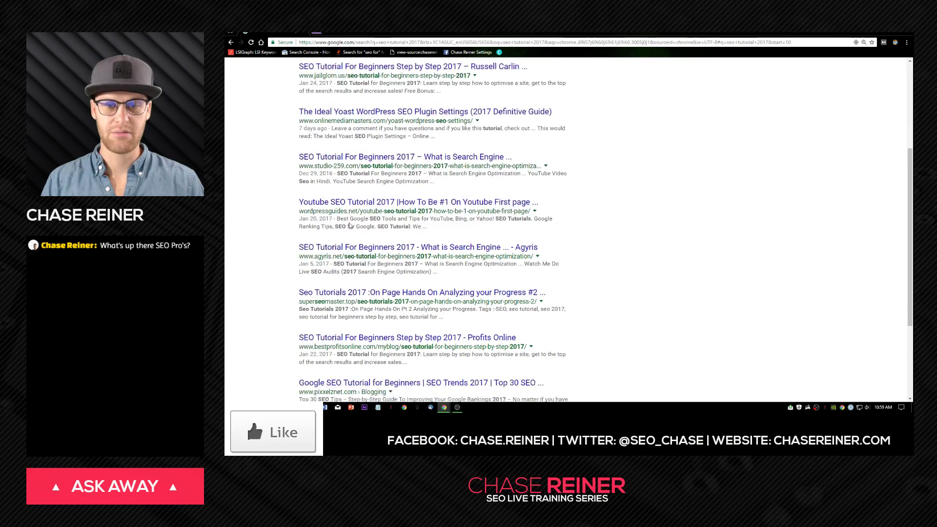
pyautogui.scroll(-5, 235, 259)
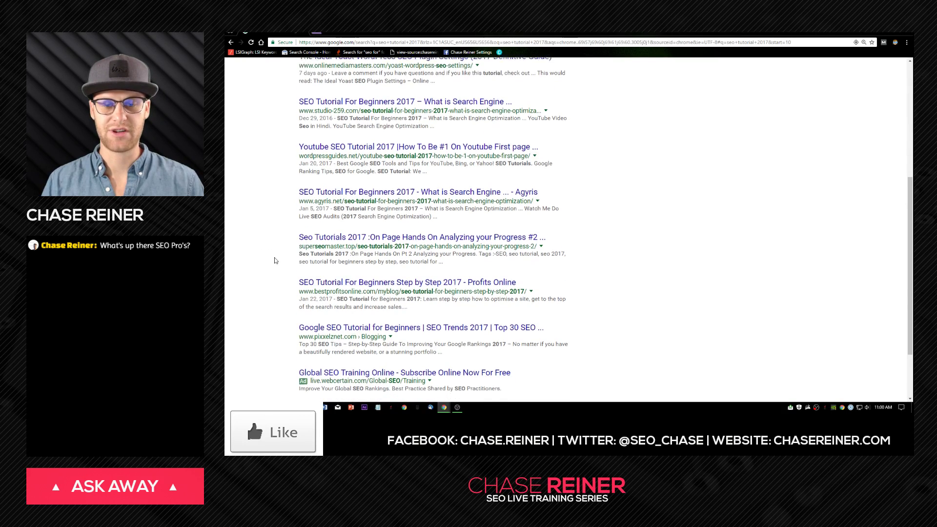
pyautogui.click(504, 344)
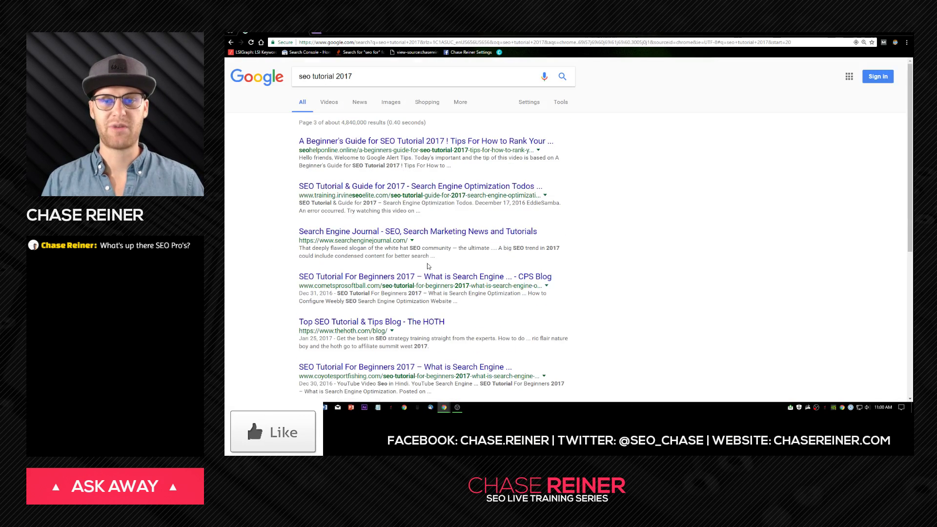
pyautogui.scroll(-3, 429, 266)
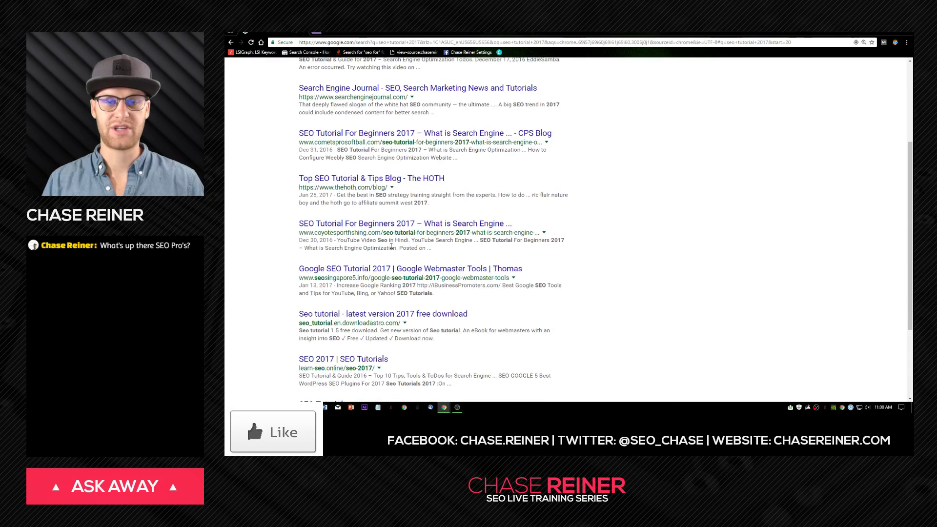
pyautogui.scroll(-3, 391, 247)
pyautogui.click(504, 353)
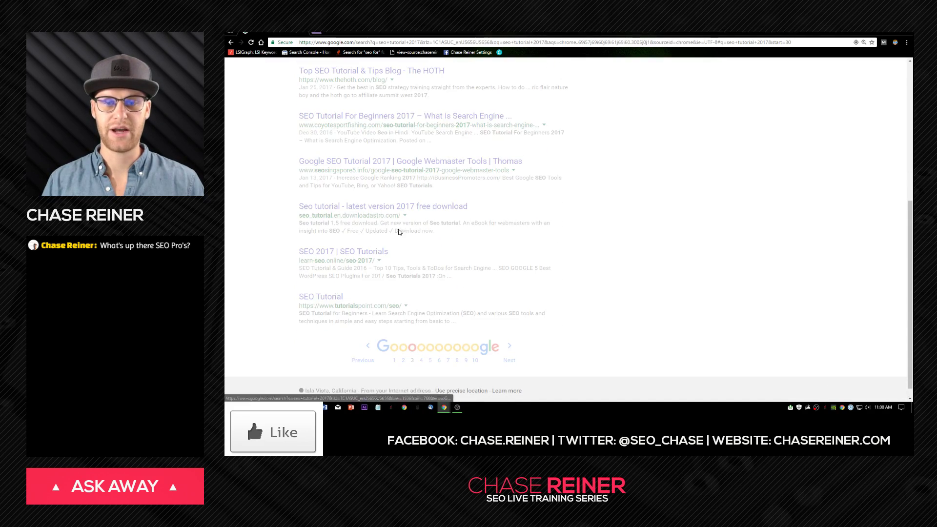
pyautogui.scroll(-10, 476, 195)
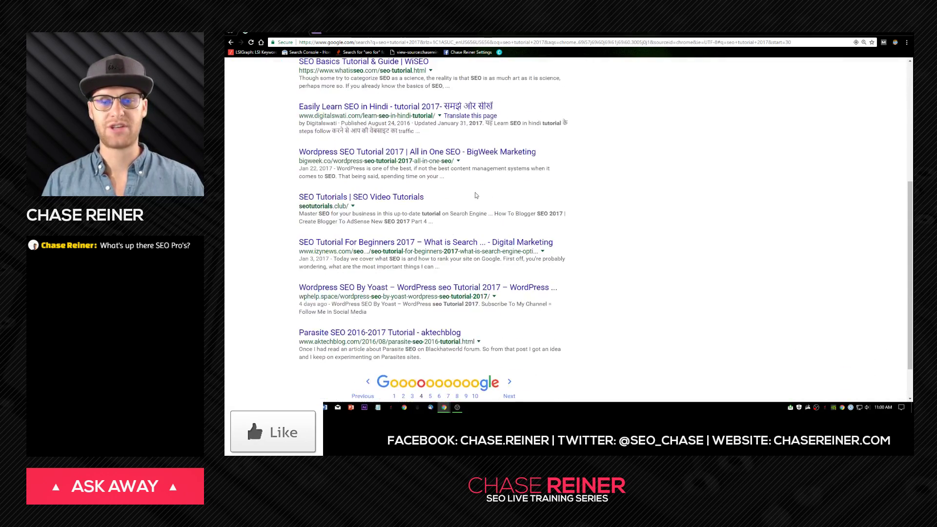
pyautogui.click(393, 360)
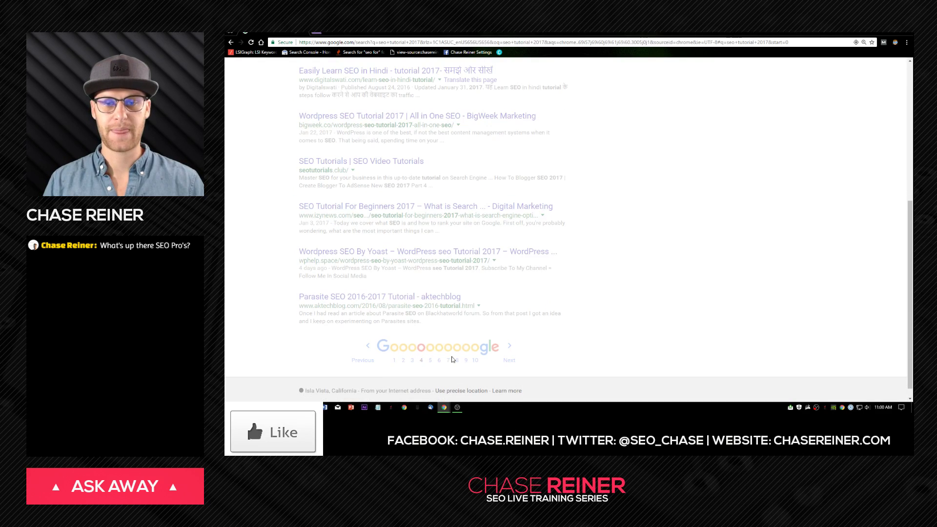
# Step: Review the competing listings above the site's own "Local SEO 2017" result on the first Google results page for "seo tutorial 2017"
pyautogui.scroll(-2, 457, 163)
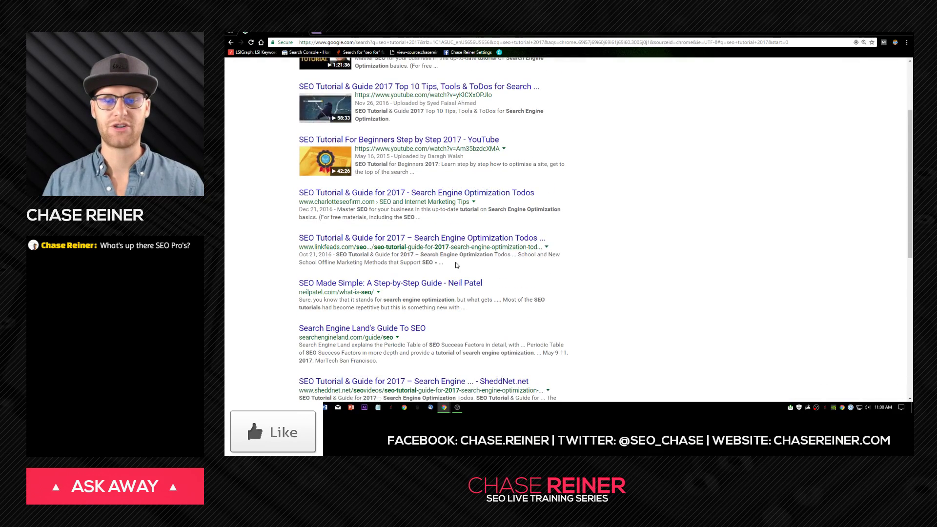
pyautogui.scroll(-3, 456, 265)
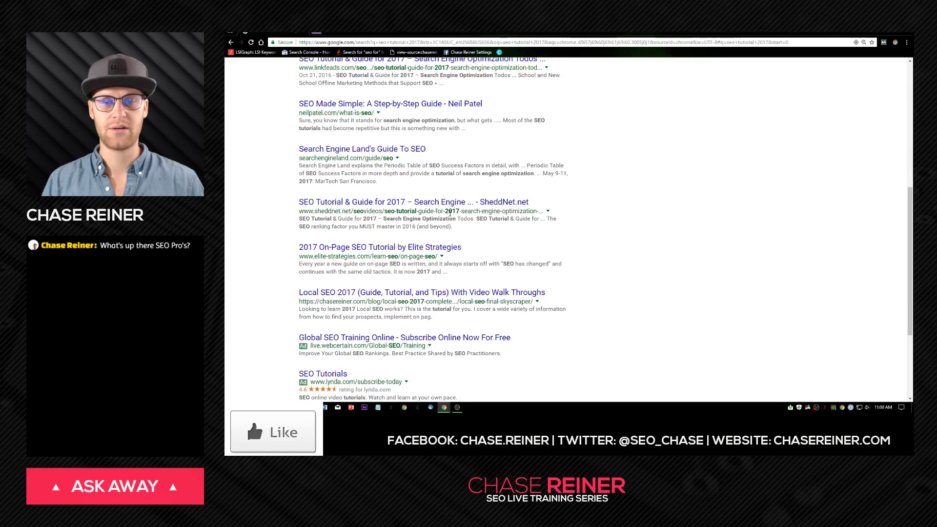
pyautogui.tripleClick(450, 212)
pyautogui.click(506, 232)
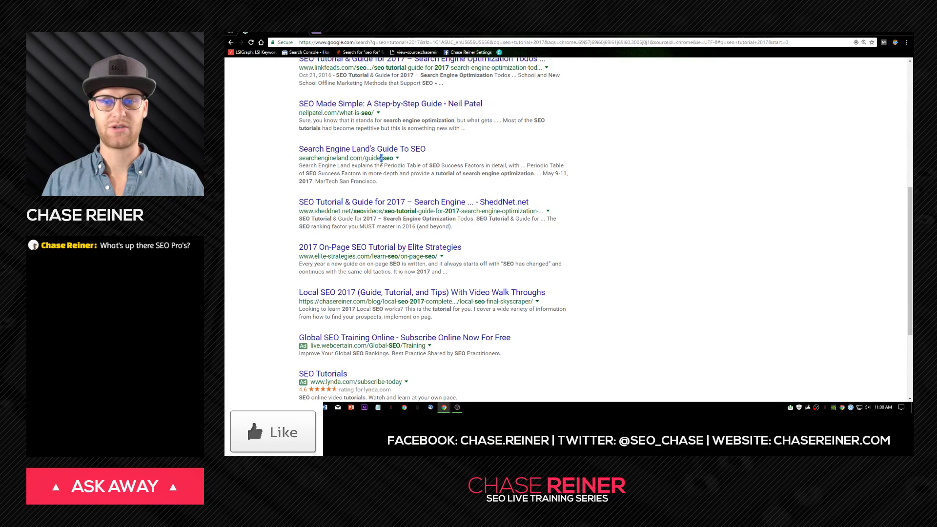
pyautogui.tripleClick(381, 159)
pyautogui.click(355, 121)
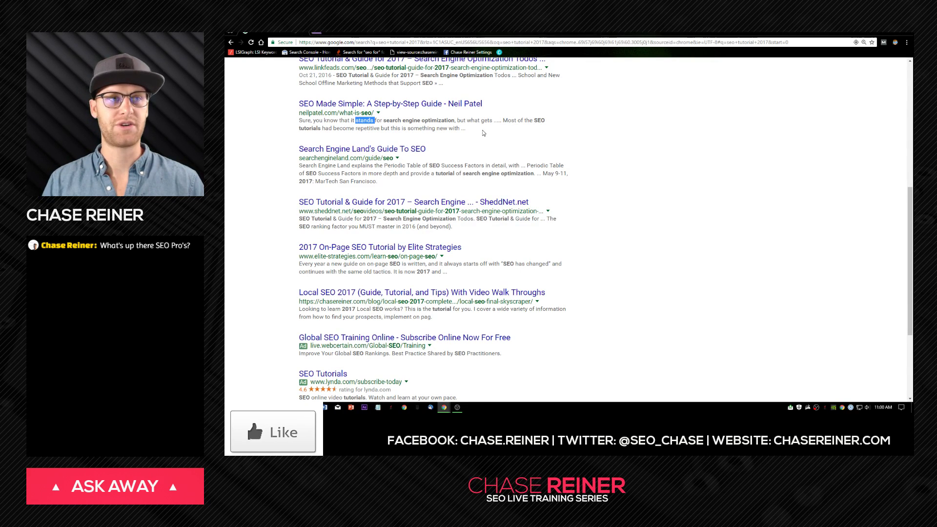
pyautogui.scroll(3, 482, 131)
pyautogui.tripleClick(412, 130)
pyautogui.click(474, 150)
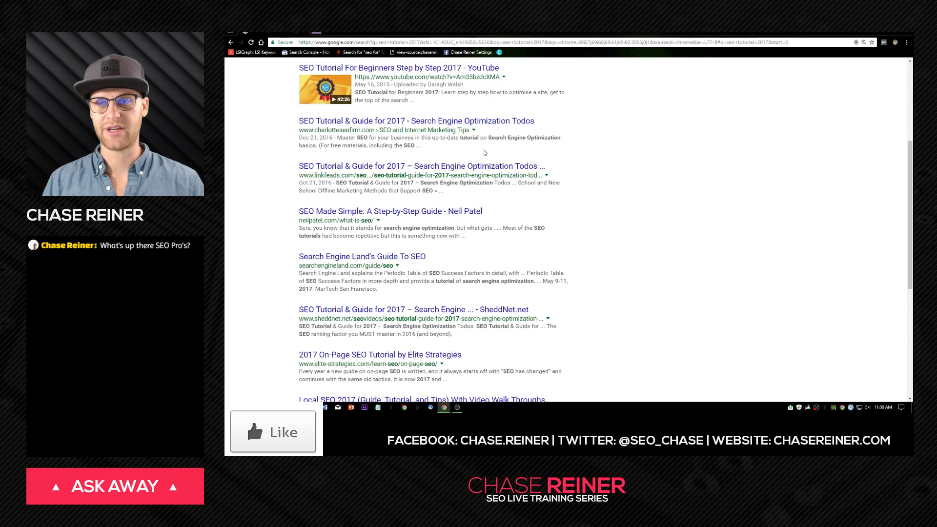
pyautogui.scroll(1, 622, 116)
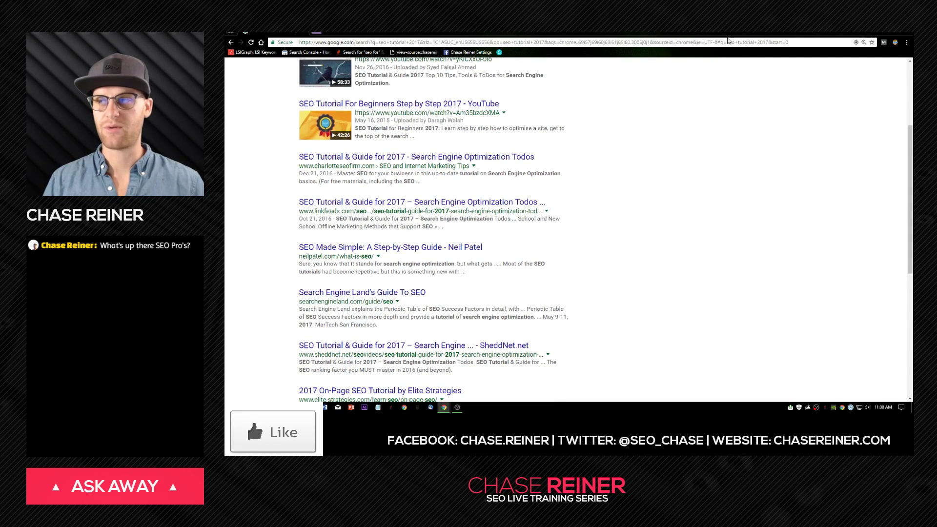
pyautogui.scroll(4, 623, 167)
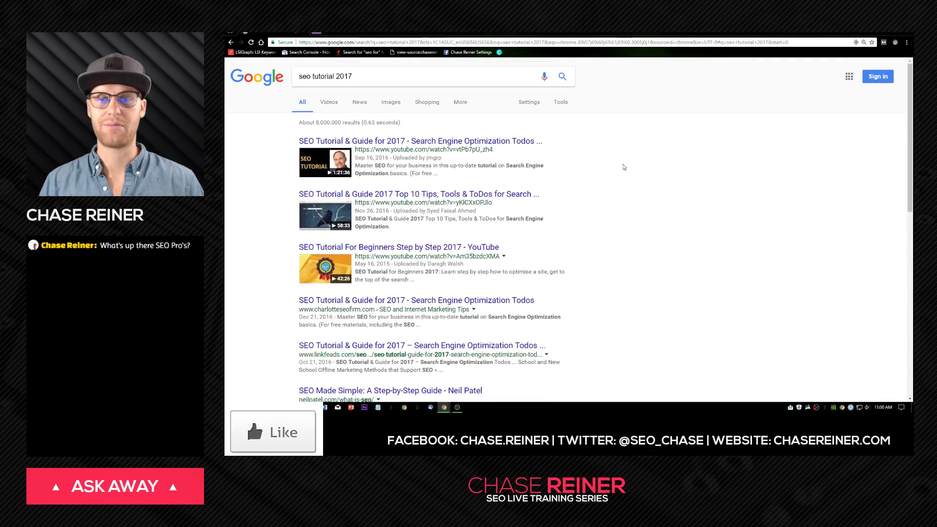
# Step: Leave the incognito window, clear the "seo tutorial 2017" query filter in Search Analytics and look over the full query list
pyautogui.click(905, 32)
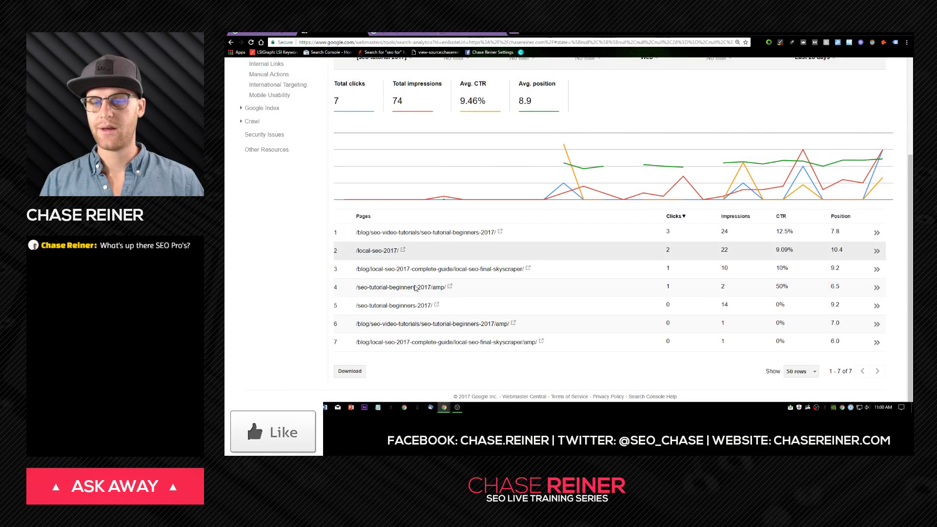
pyautogui.scroll(3, 575, 240)
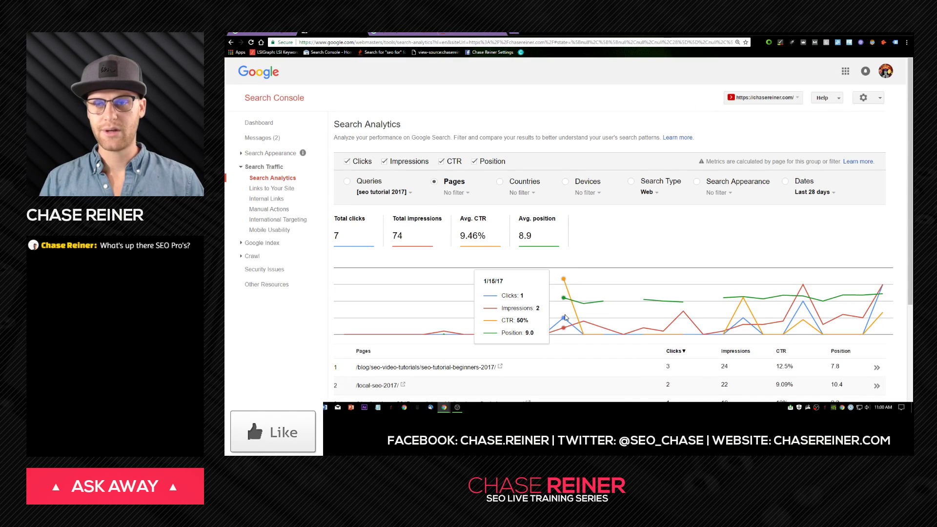
pyautogui.click(383, 192)
pyautogui.click(372, 202)
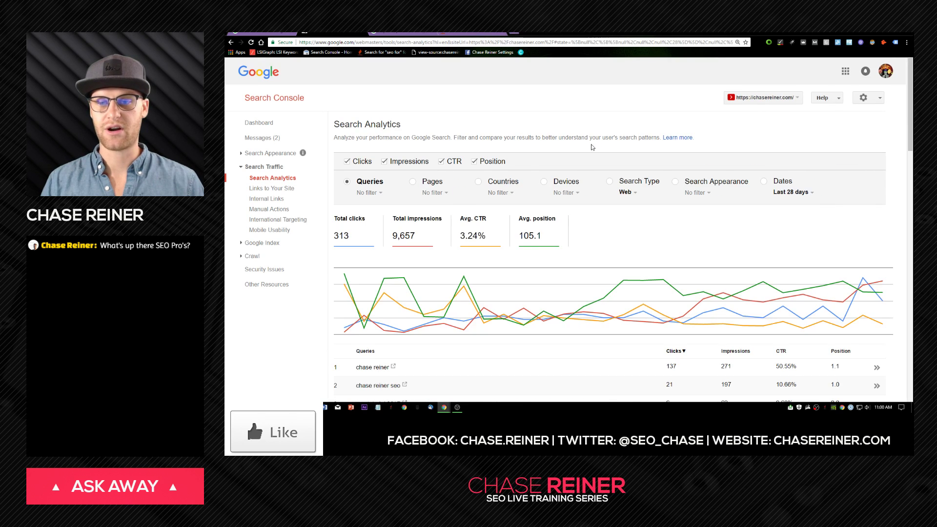
pyautogui.scroll(-2, 592, 147)
pyautogui.scroll(2, 424, 147)
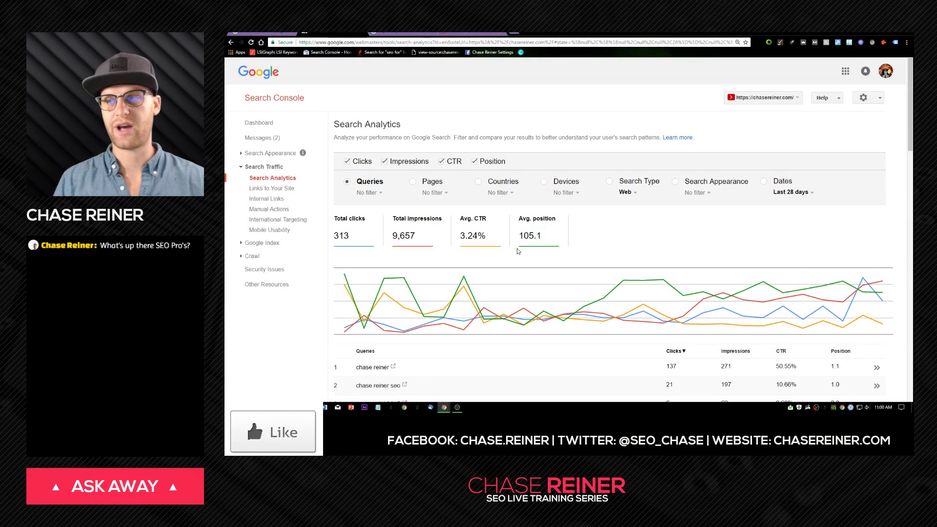
pyautogui.scroll(-7, 518, 251)
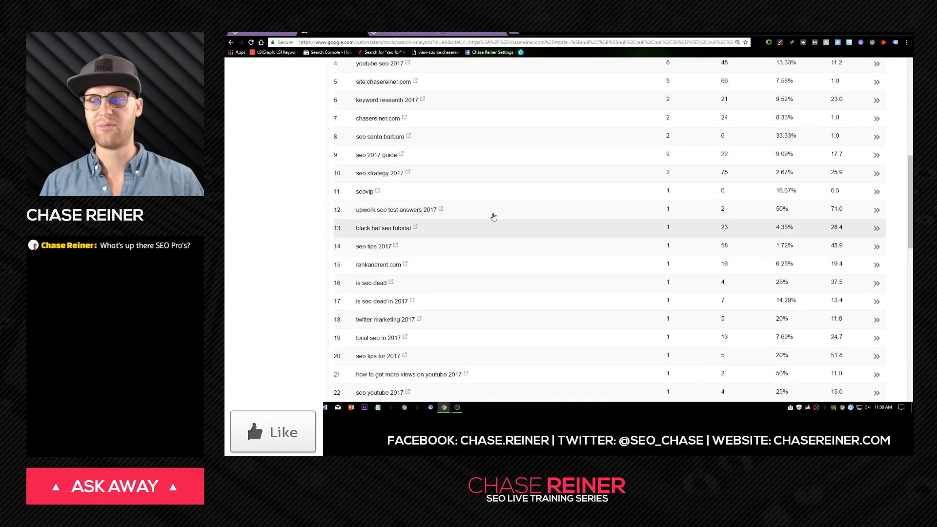
pyautogui.scroll(8, 521, 262)
# Step: Close the "keyword planner" Google results tab and return to Search Analytics
pyautogui.click(429, 35)
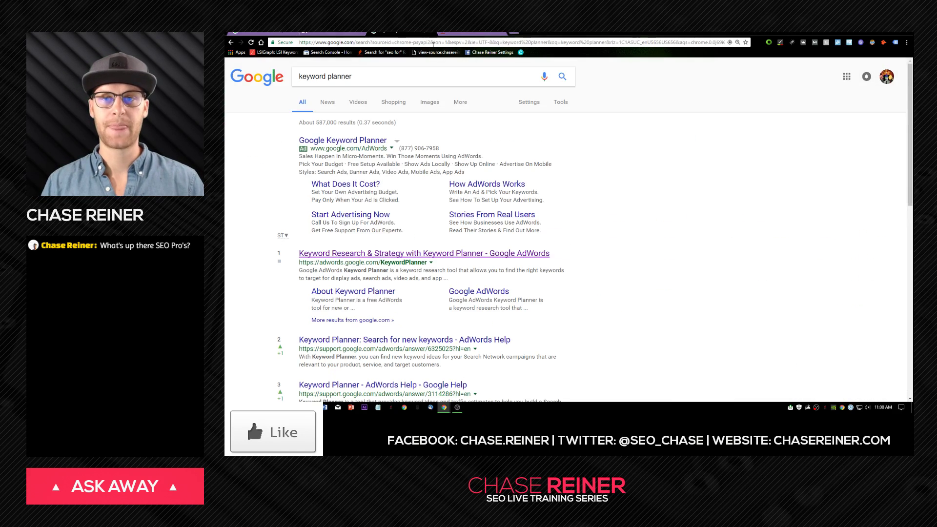
pyautogui.click(431, 34)
pyautogui.click(431, 33)
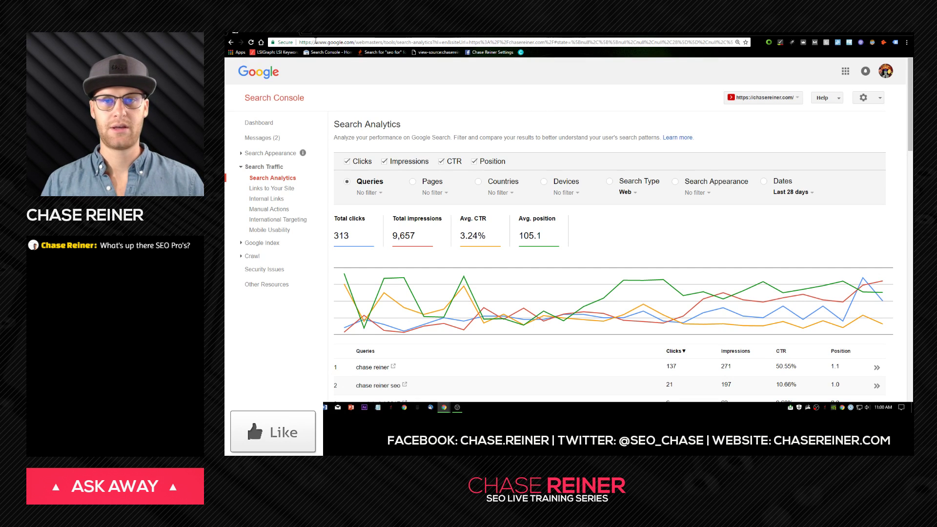
# Step: Open chasereiner.com and look through its home page down to the "From the Blog" section
pyautogui.click(306, 33)
pyautogui.write('chasereiner.com')
pyautogui.press('Return')
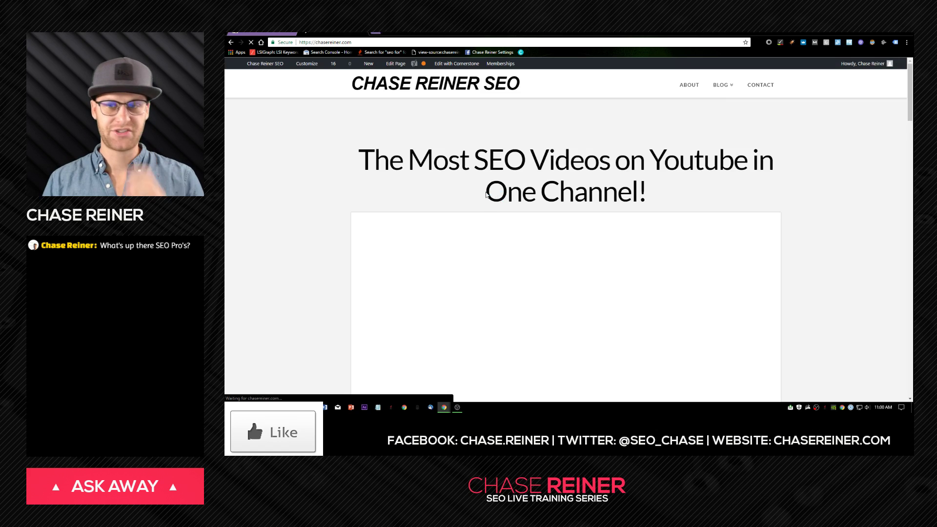
pyautogui.scroll(-7, 608, 157)
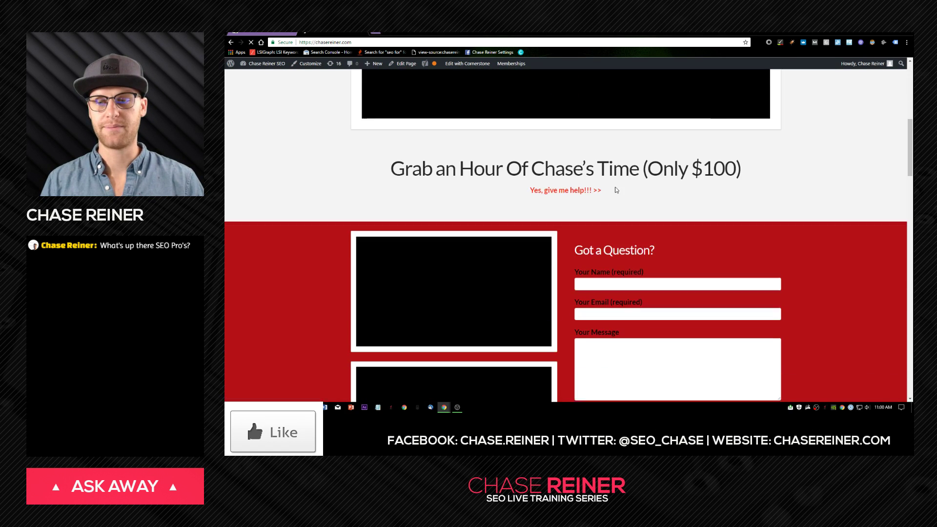
pyautogui.scroll(-15, 701, 140)
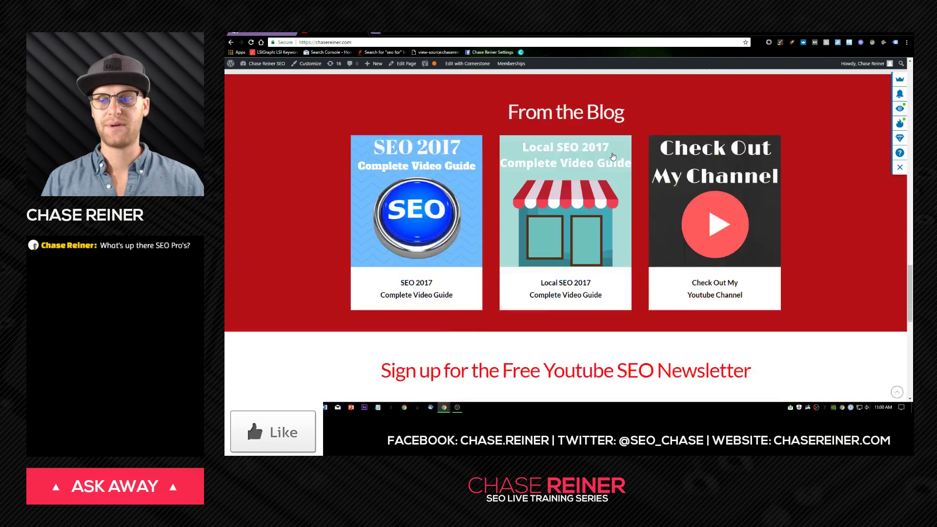